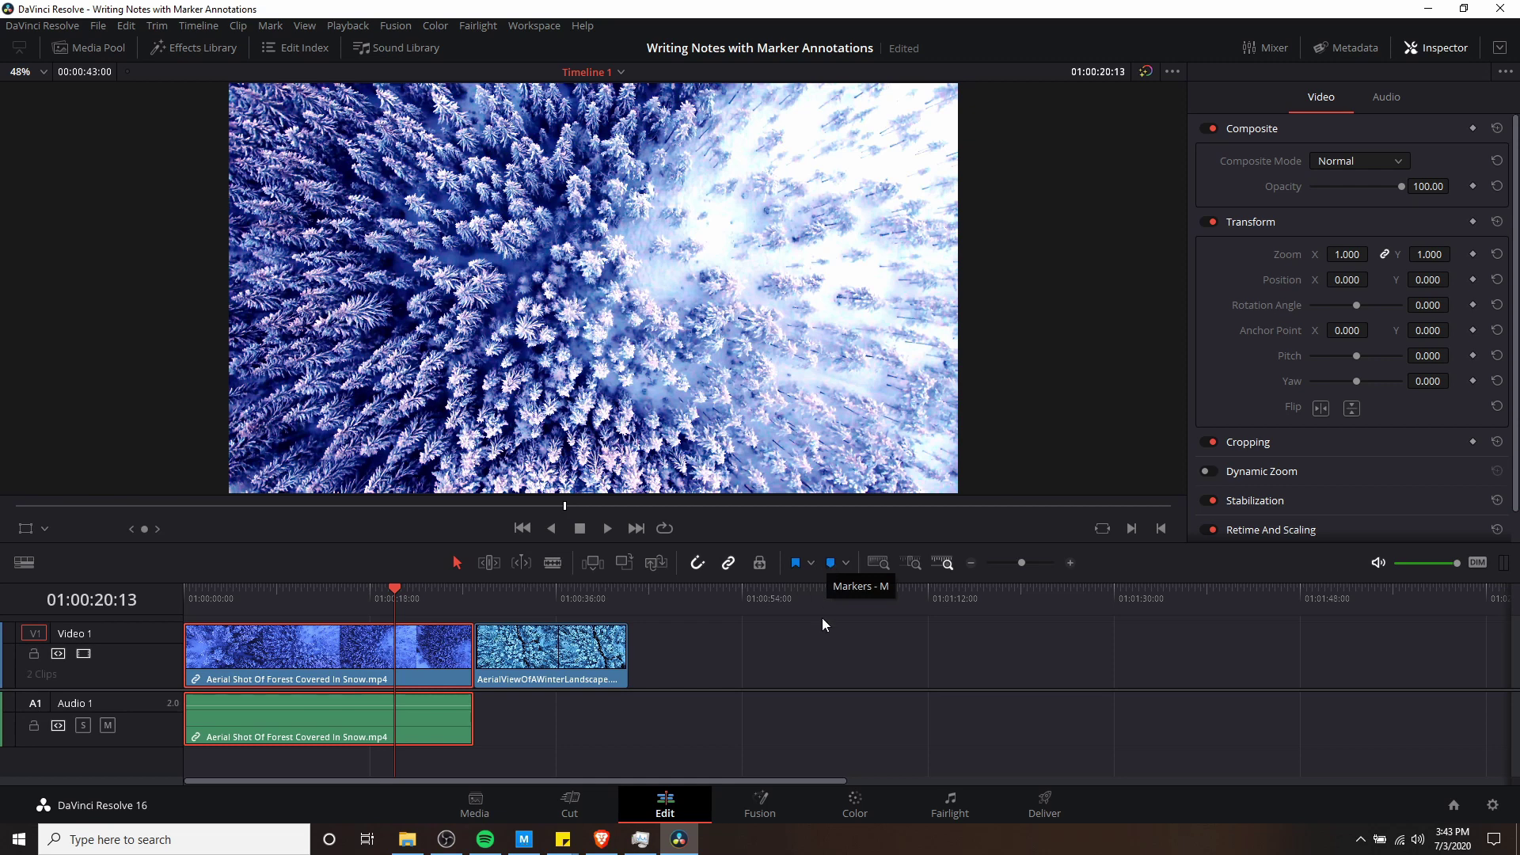
Add blue Marker 1 to the Aerial Shot Of Forest Covered In Snow clip at 00:00:20:13
left_click(830, 564)
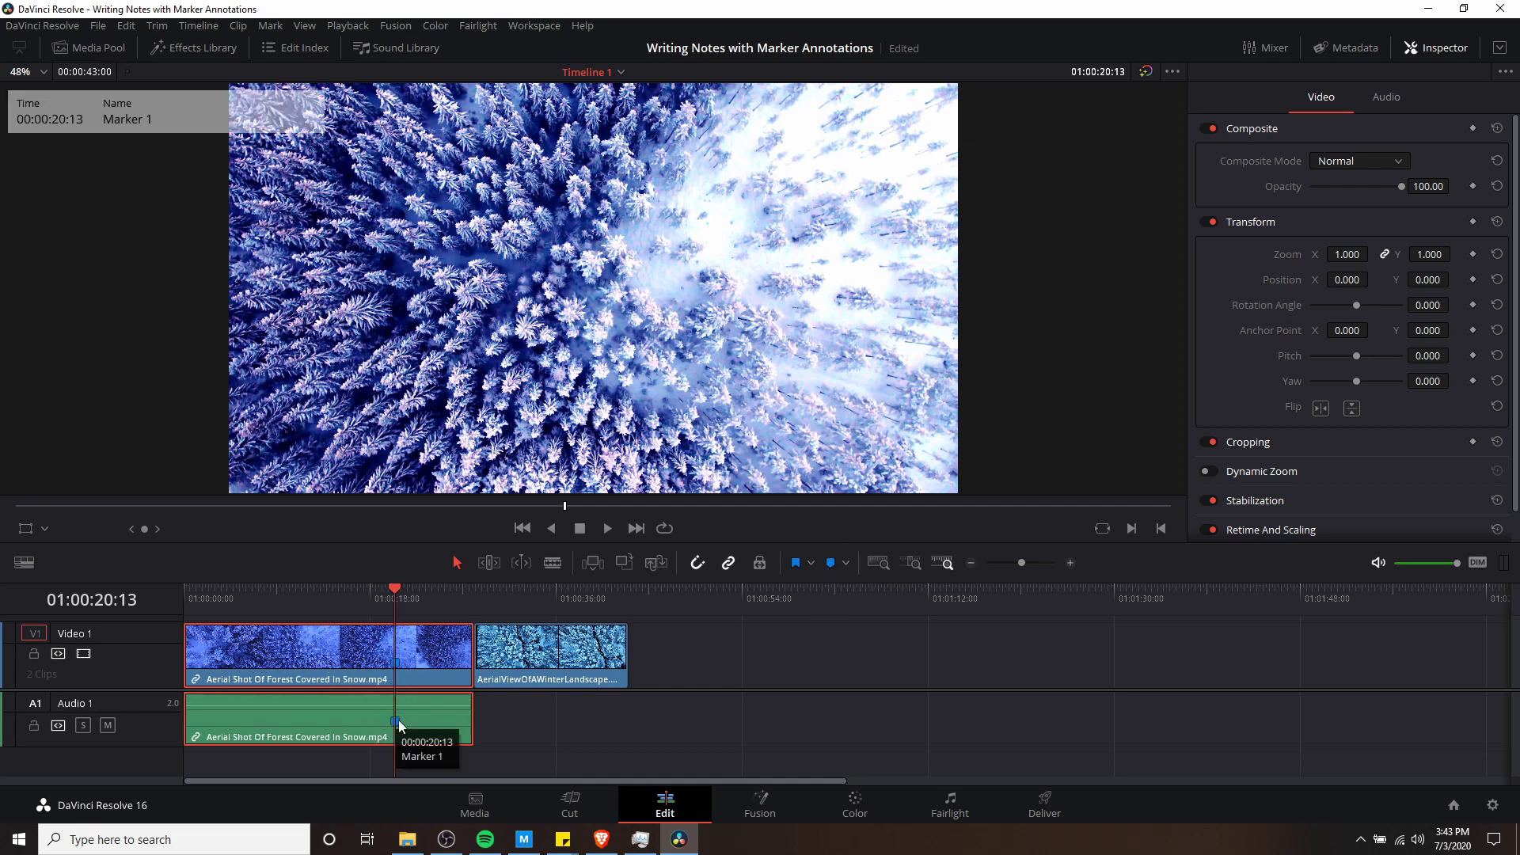
left_click(368, 600)
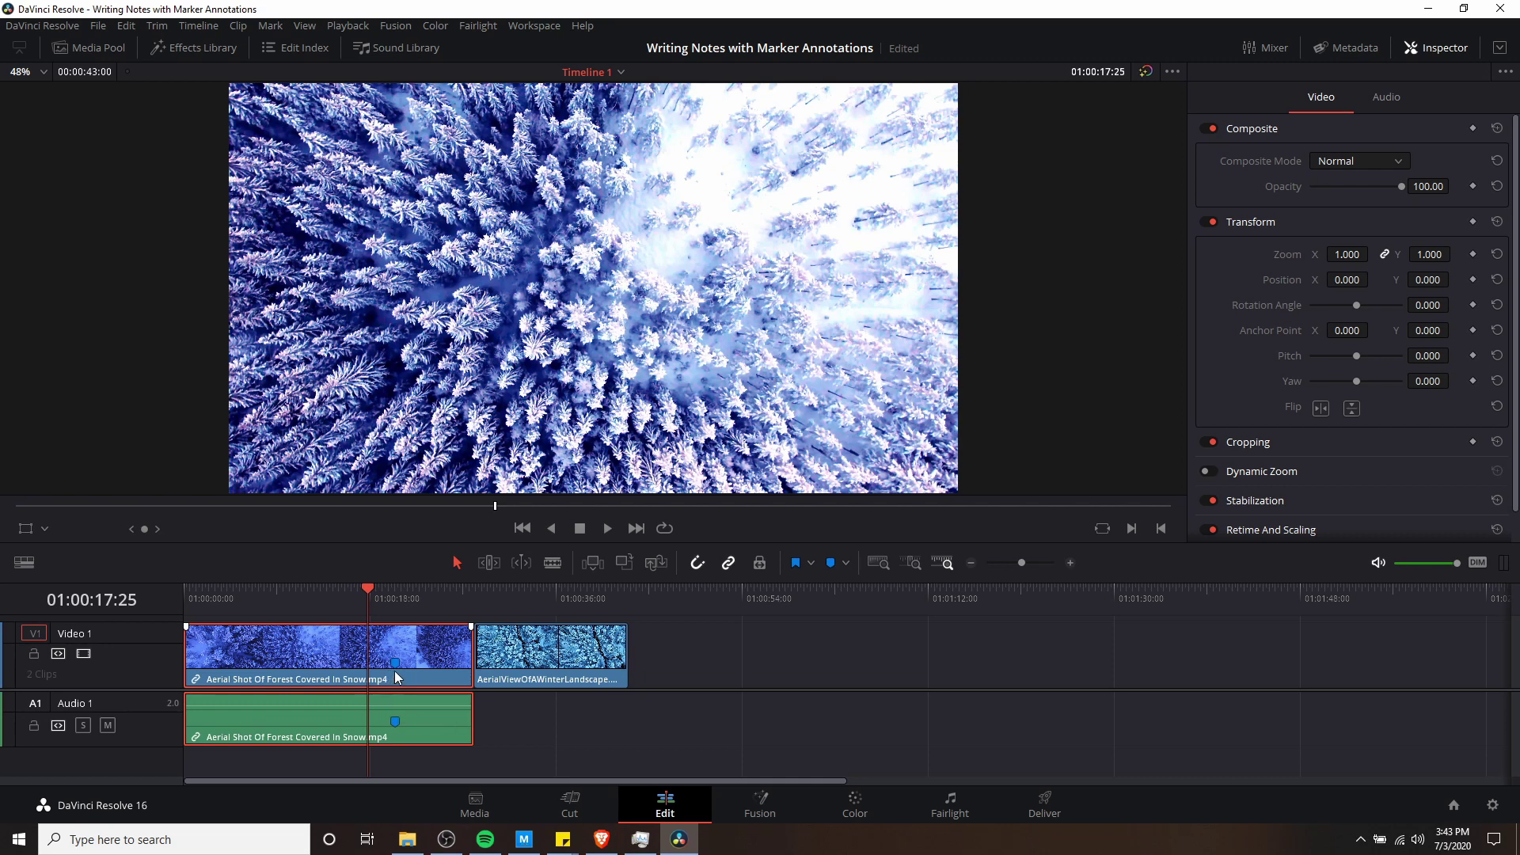
left_click(776, 676)
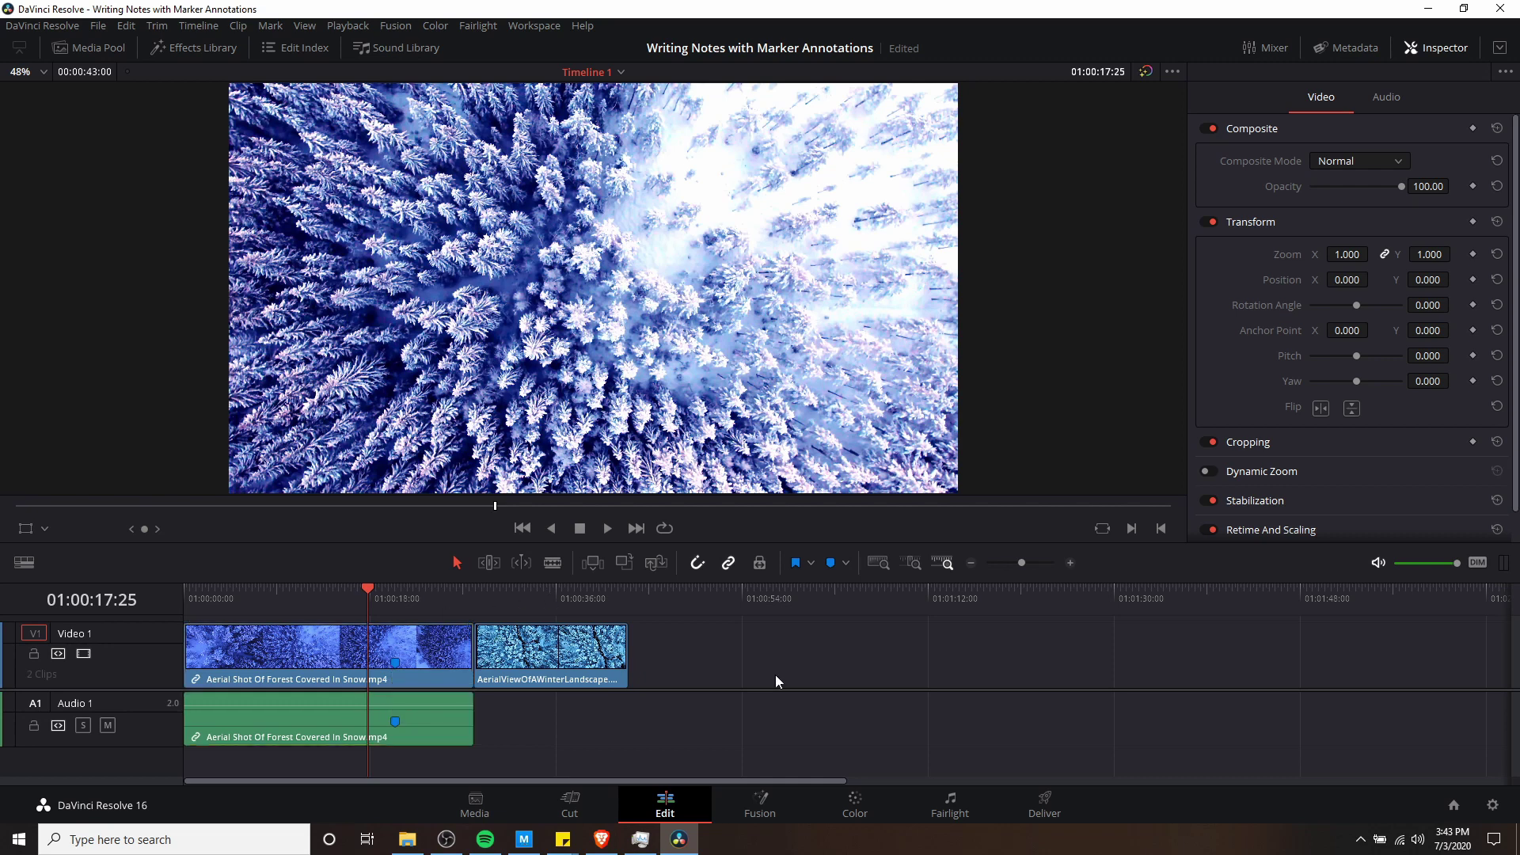
Add a timeline marker at 01:00:17:00 and change its colour to red
left_click_drag(367, 606, 363, 601)
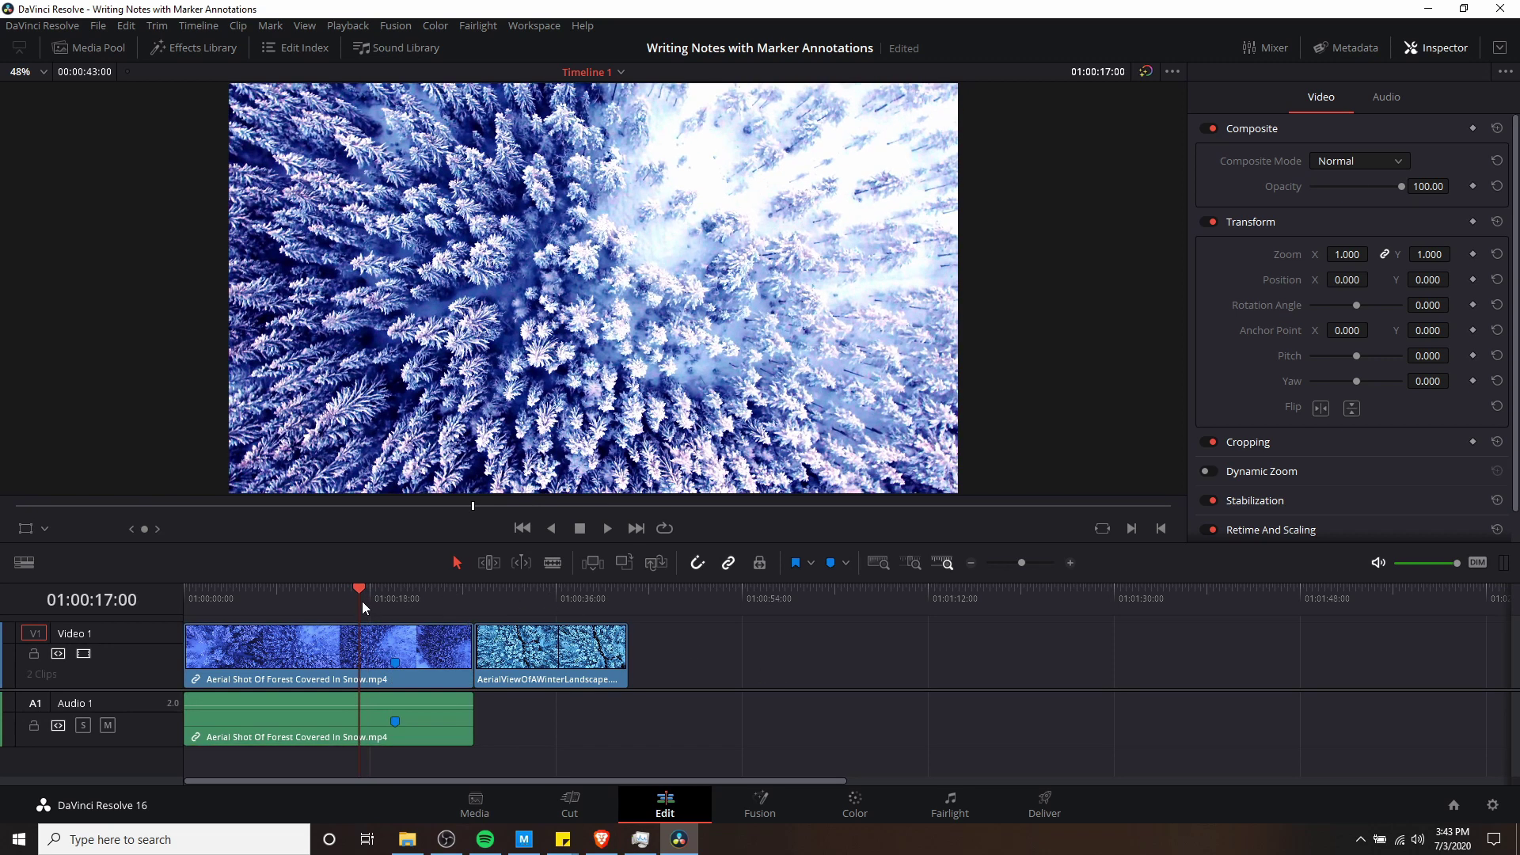
left_click(828, 563)
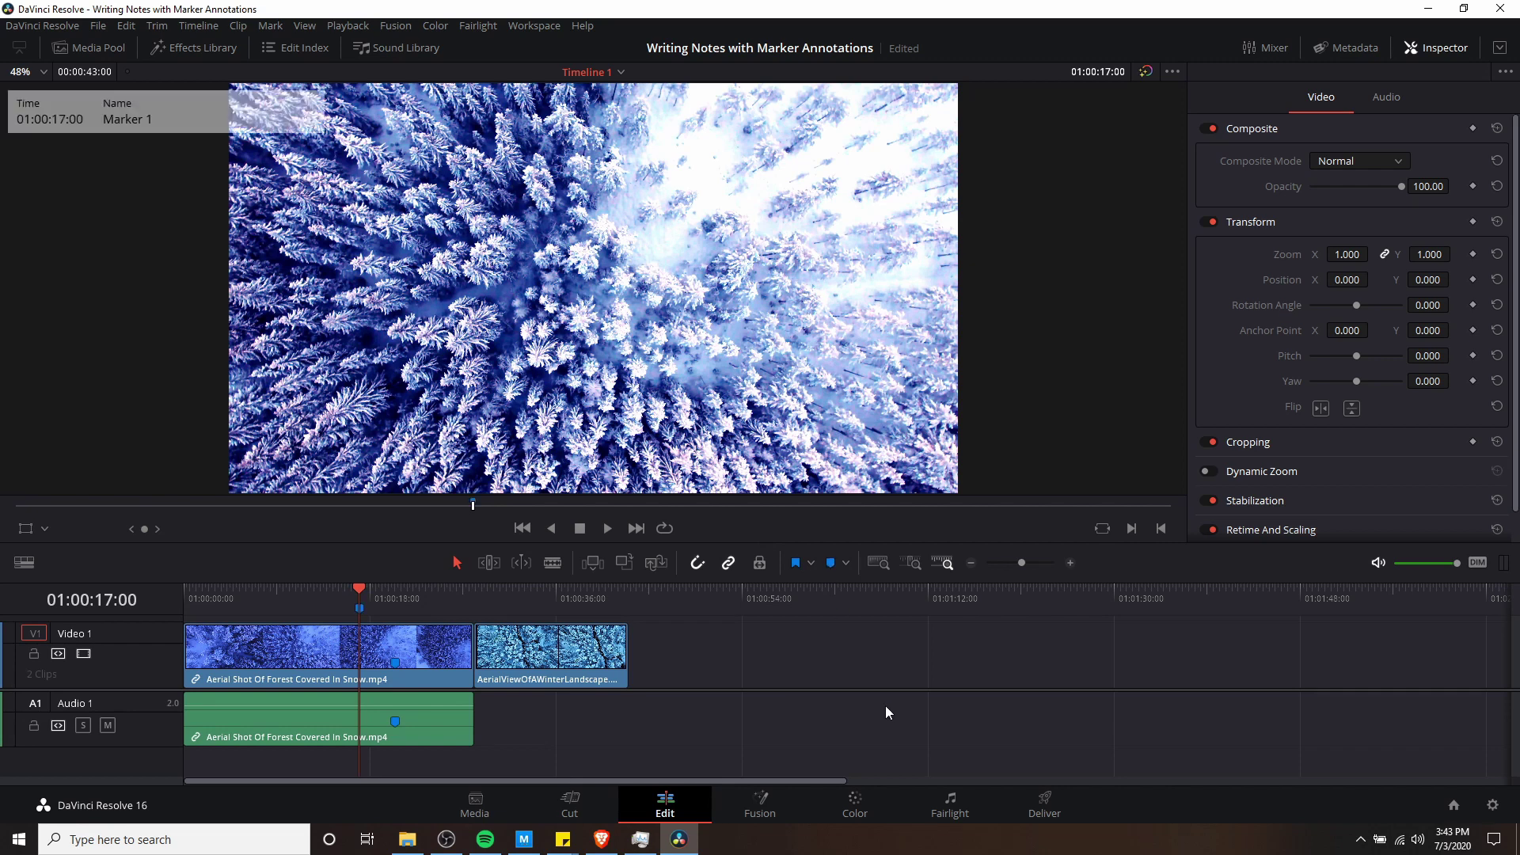
mouse_move(366, 615)
double_click(359, 608)
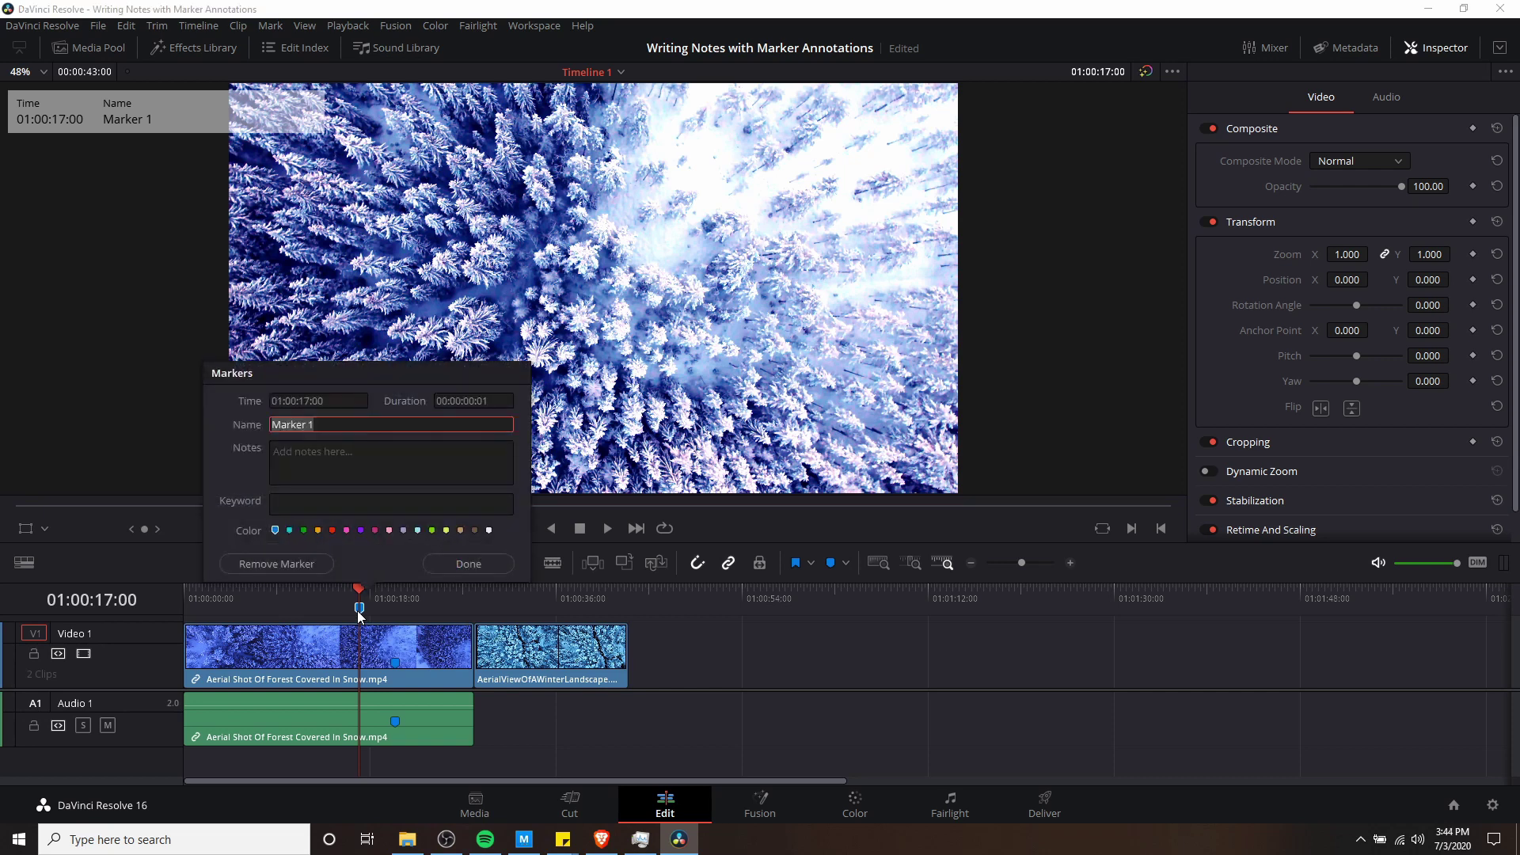
left_click(333, 531)
left_click(469, 563)
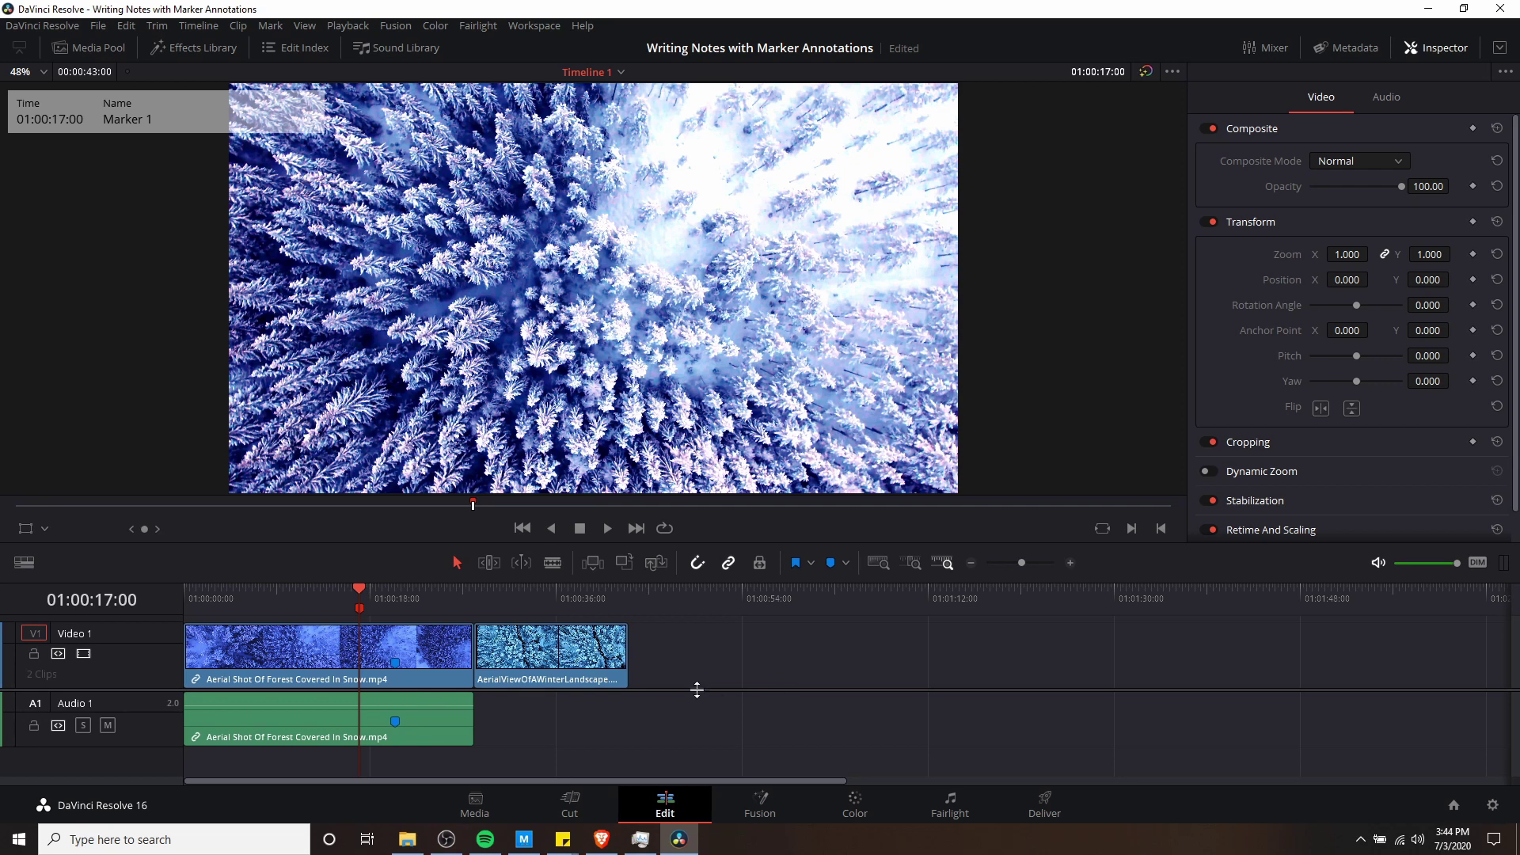
Switch the viewer overlay to Annotations and draw a red freehand curve across the frame
left_click(45, 531)
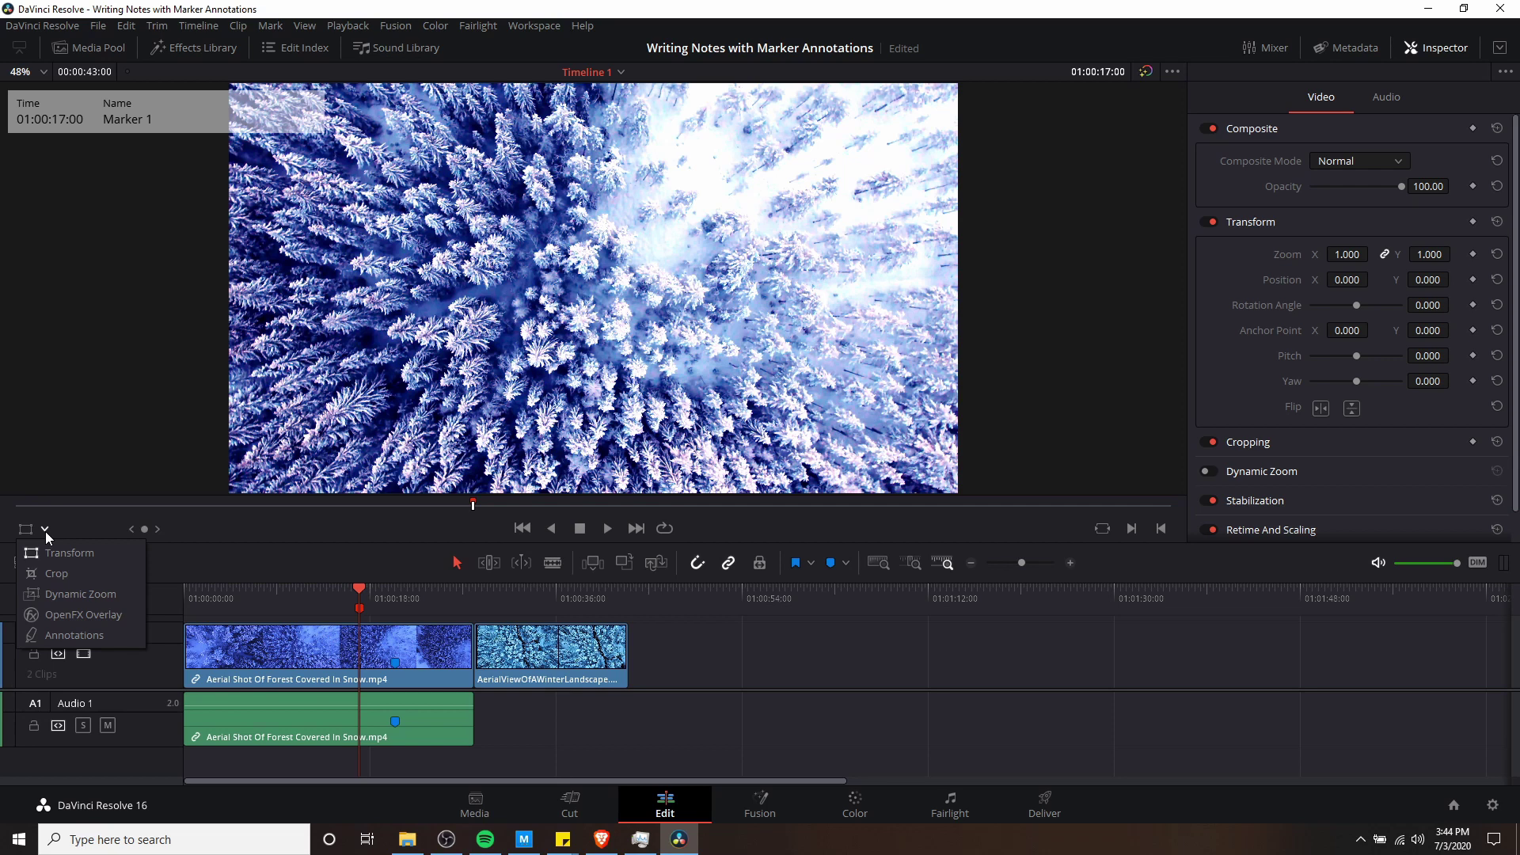
left_click(45, 531)
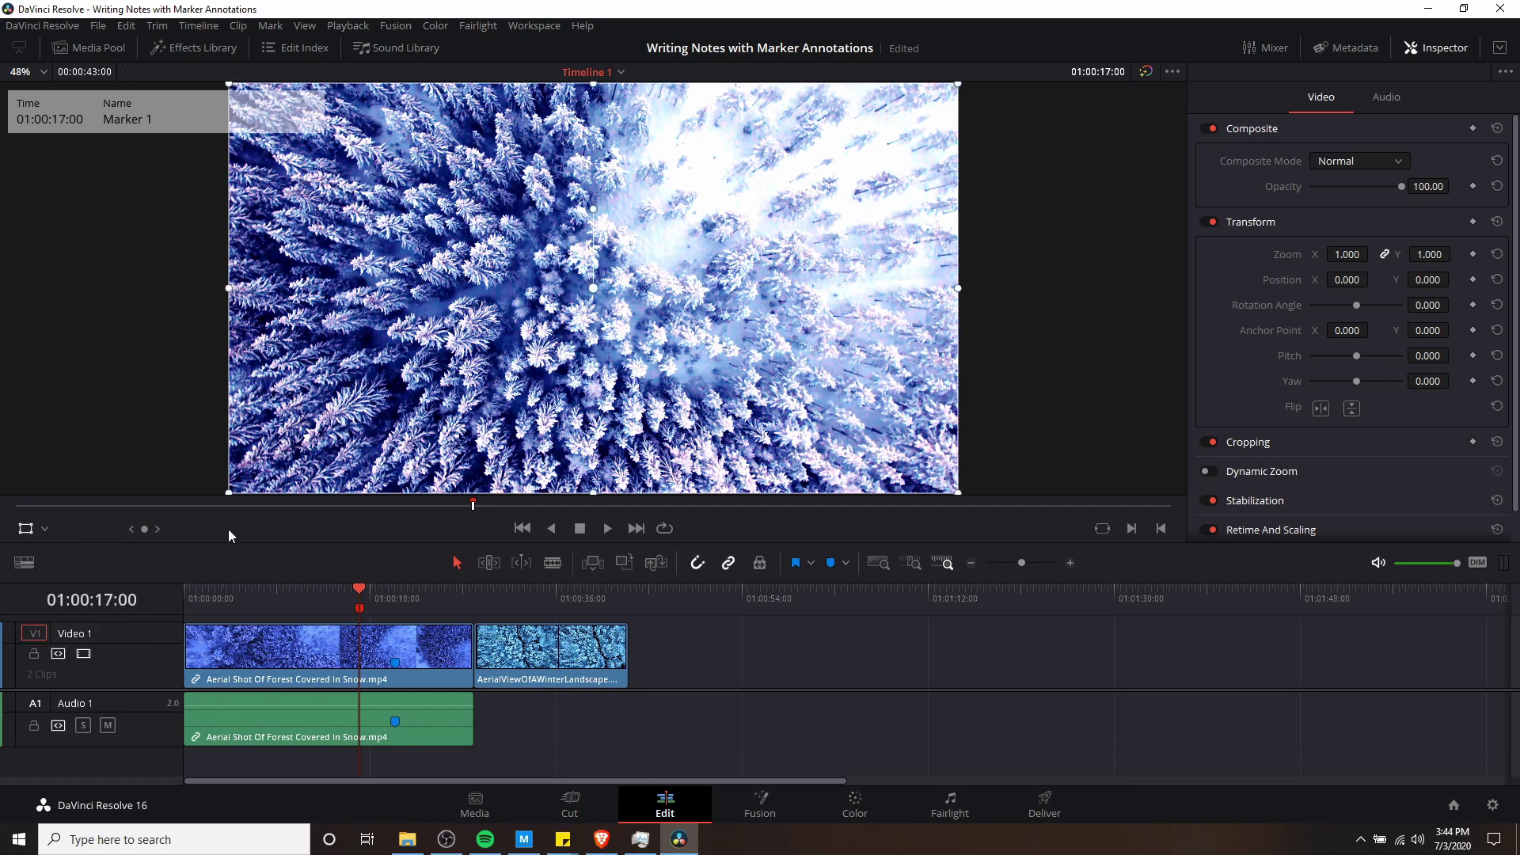
left_click(44, 529)
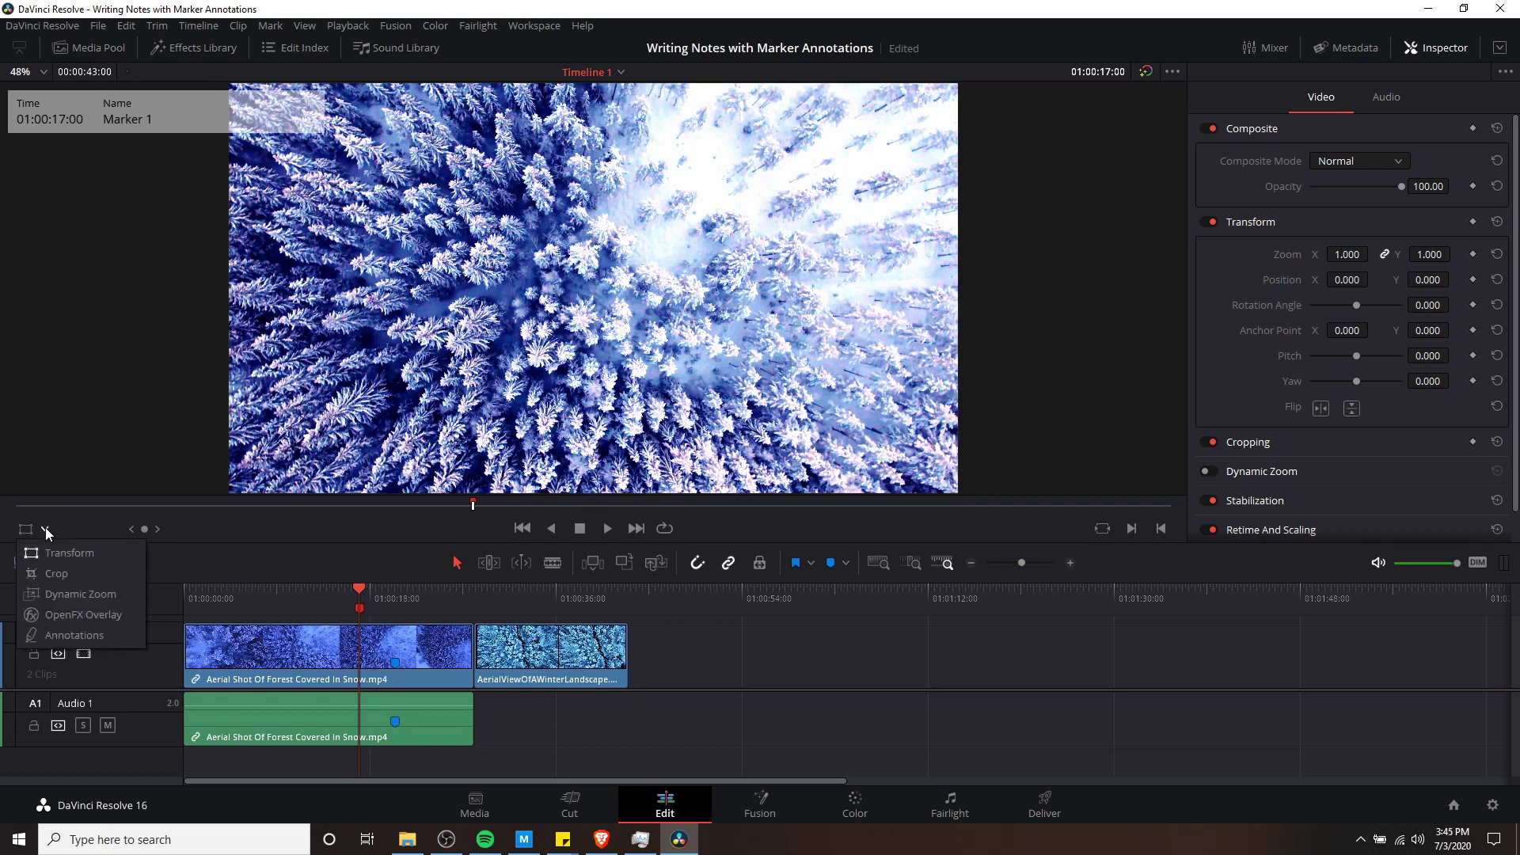
left_click(84, 635)
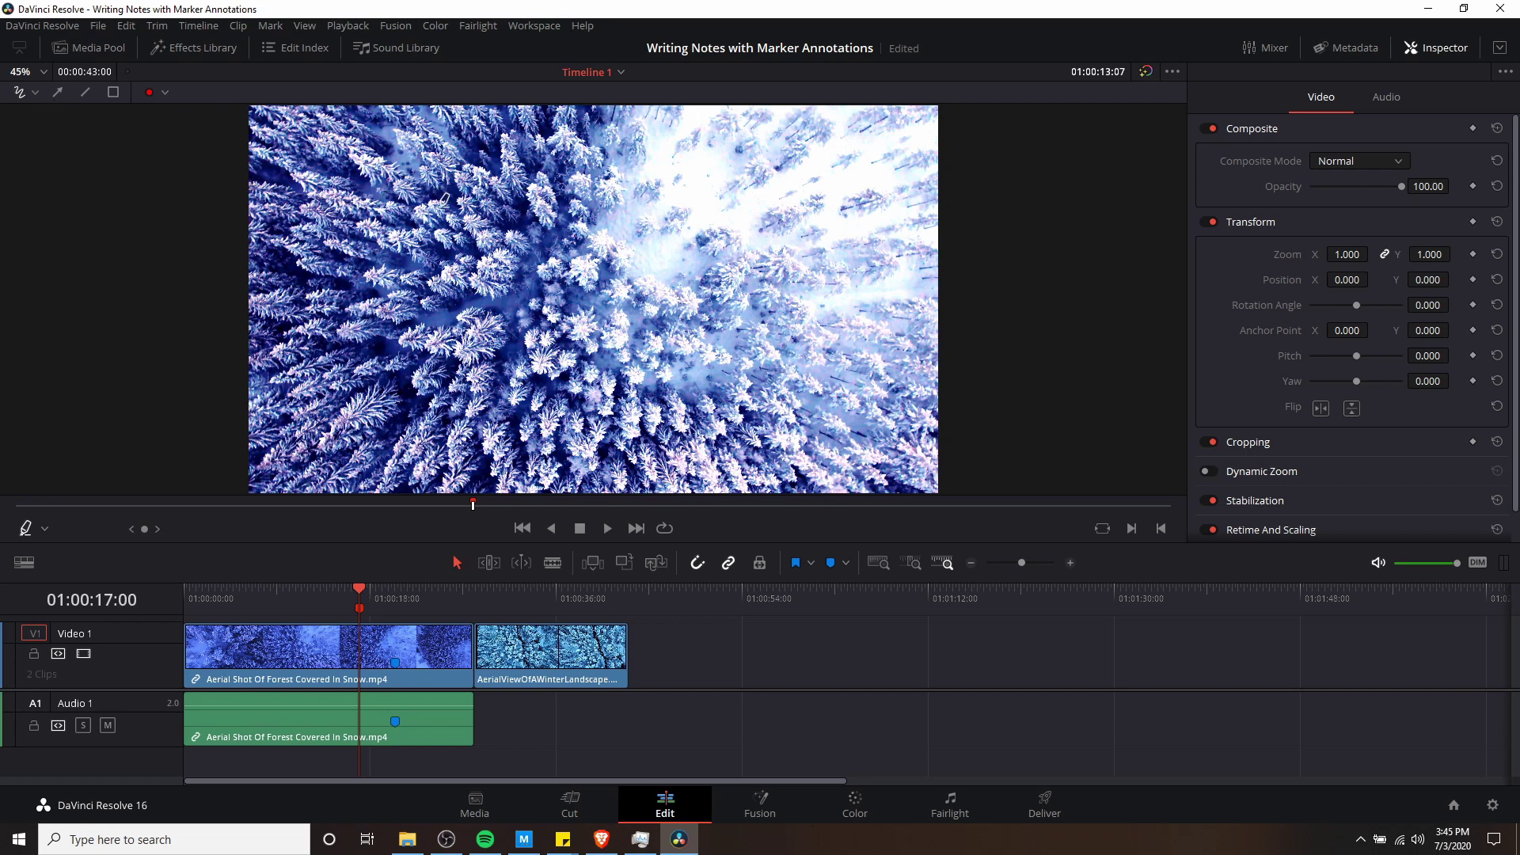
mouse_move(428, 217)
left_mouse_down()
mouse_move(536, 200)
mouse_move(557, 234)
mouse_move(697, 282)
mouse_move(807, 221)
mouse_move(810, 194)
mouse_move(775, 210)
mouse_move(912, 338)
mouse_move(998, 333)
left_mouse_up()
Return to Marker 1 and handwrite red '14 Chr' strokes above the clearing's curve
key("shift+Down")
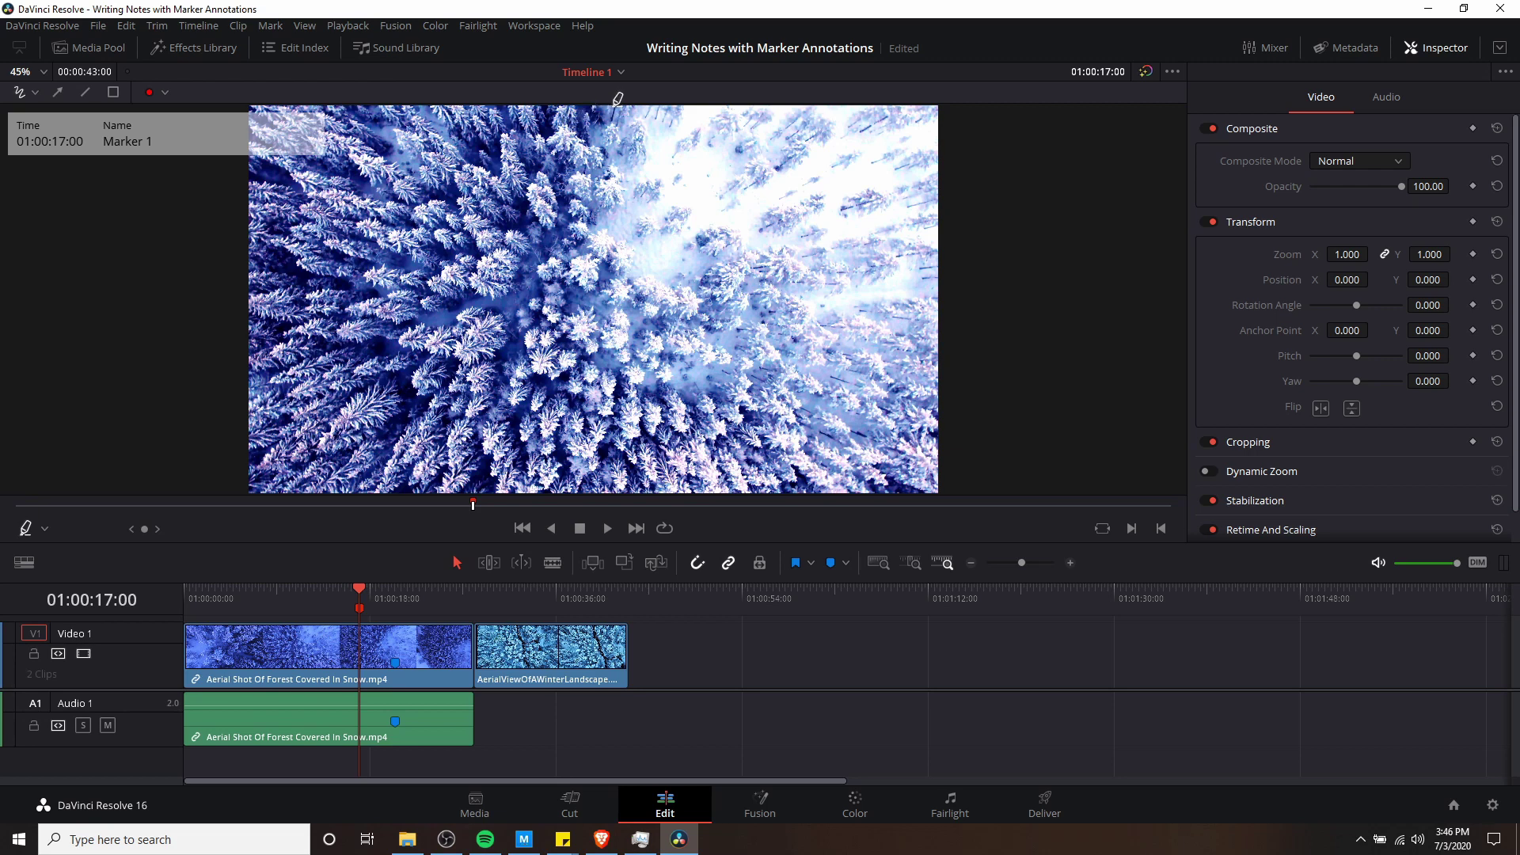
mouse_move(615, 106)
left_mouse_down()
mouse_move(602, 227)
mouse_move(645, 267)
mouse_move(685, 277)
mouse_move(788, 241)
mouse_move(824, 277)
mouse_move(863, 279)
mouse_move(961, 245)
left_mouse_up()
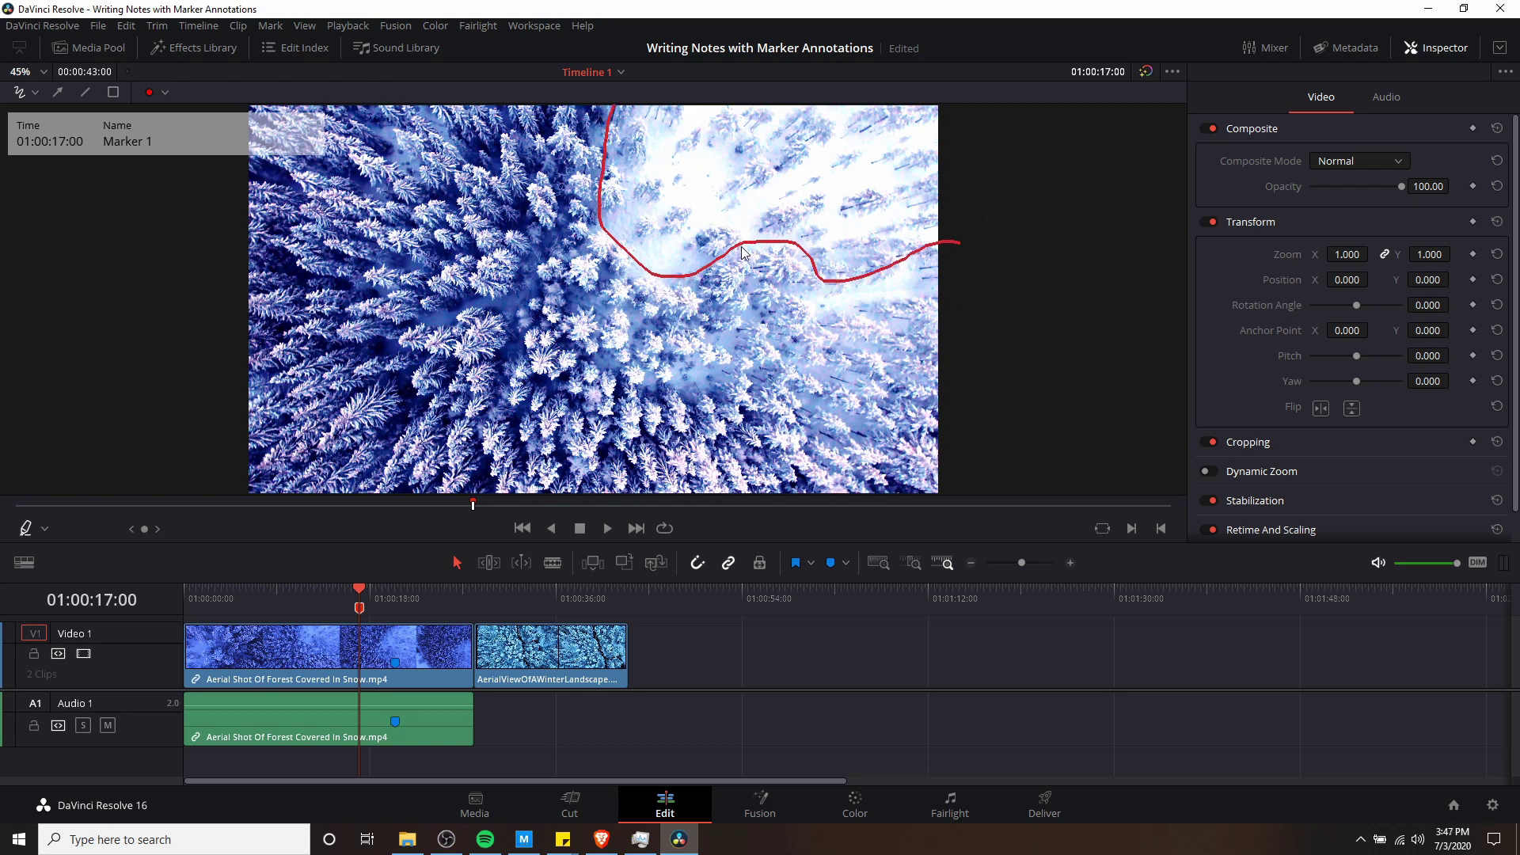
left_click_drag(743, 251, 738, 255)
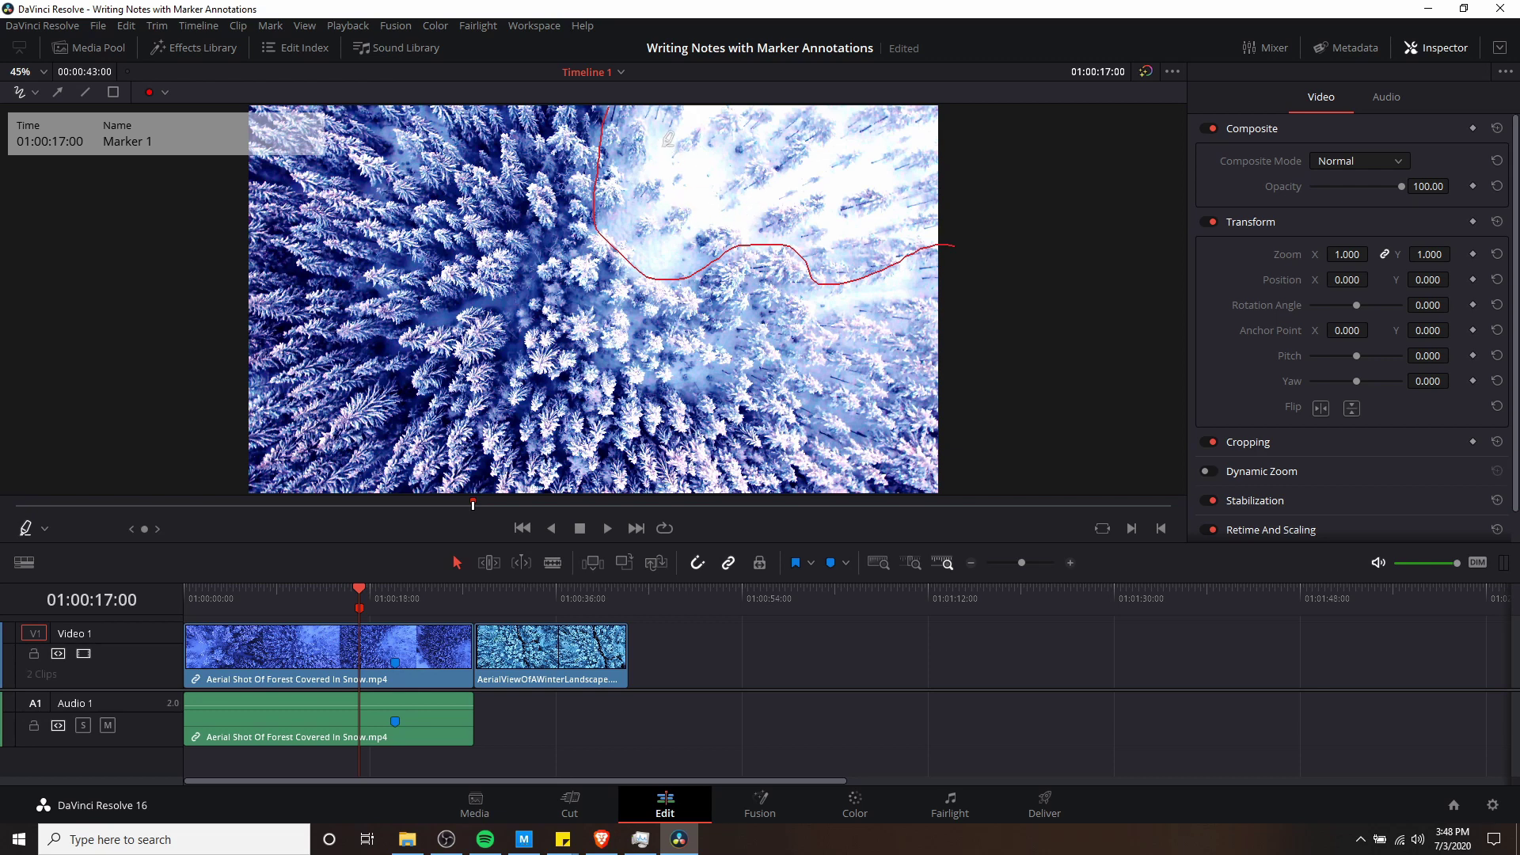
left_click_drag(659, 145, 656, 217)
mouse_move(676, 180)
left_mouse_down()
mouse_move(702, 147)
mouse_move(706, 203)
mouse_move(724, 215)
mouse_move(679, 200)
mouse_move(688, 181)
mouse_move(664, 215)
mouse_move(661, 142)
left_mouse_up()
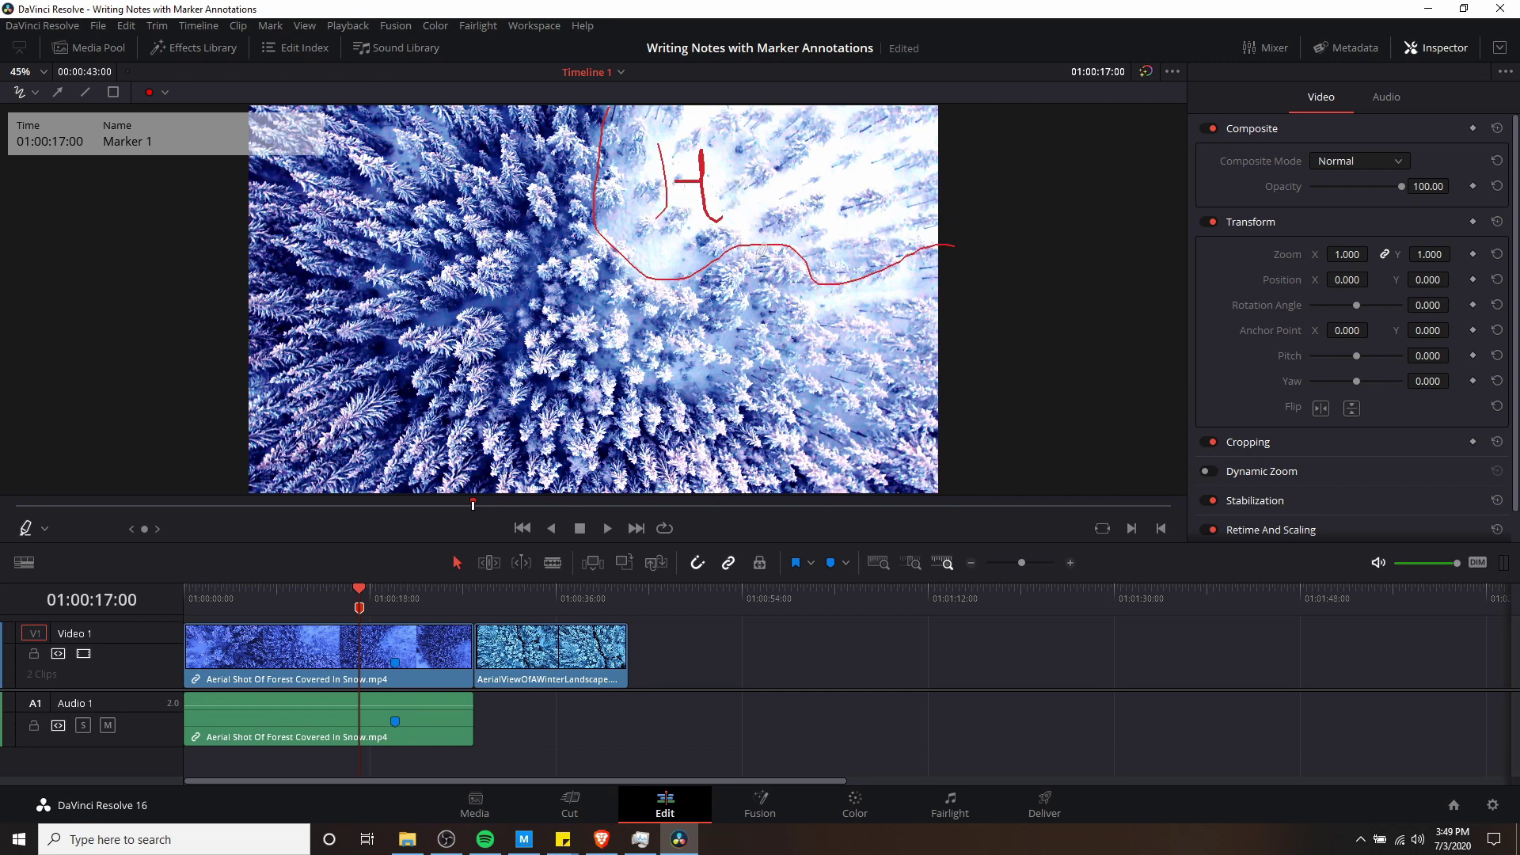
mouse_move(776, 158)
left_mouse_down()
mouse_move(802, 165)
mouse_move(808, 205)
mouse_move(849, 190)
mouse_move(857, 167)
left_mouse_up()
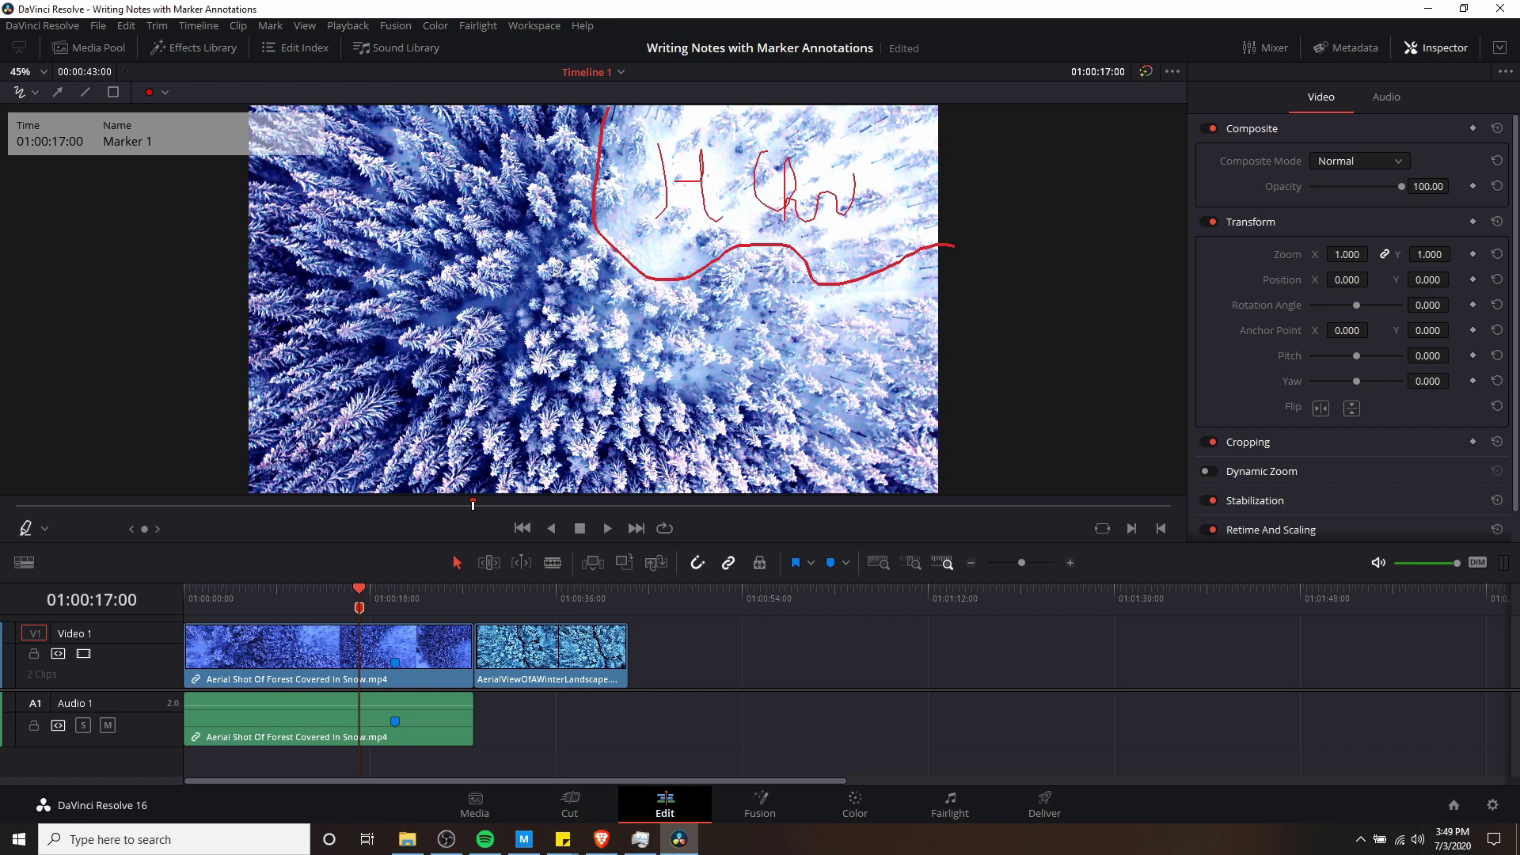
Set the annotation pen to medium thickness
left_click(36, 93)
left_click(30, 130)
left_click(34, 94)
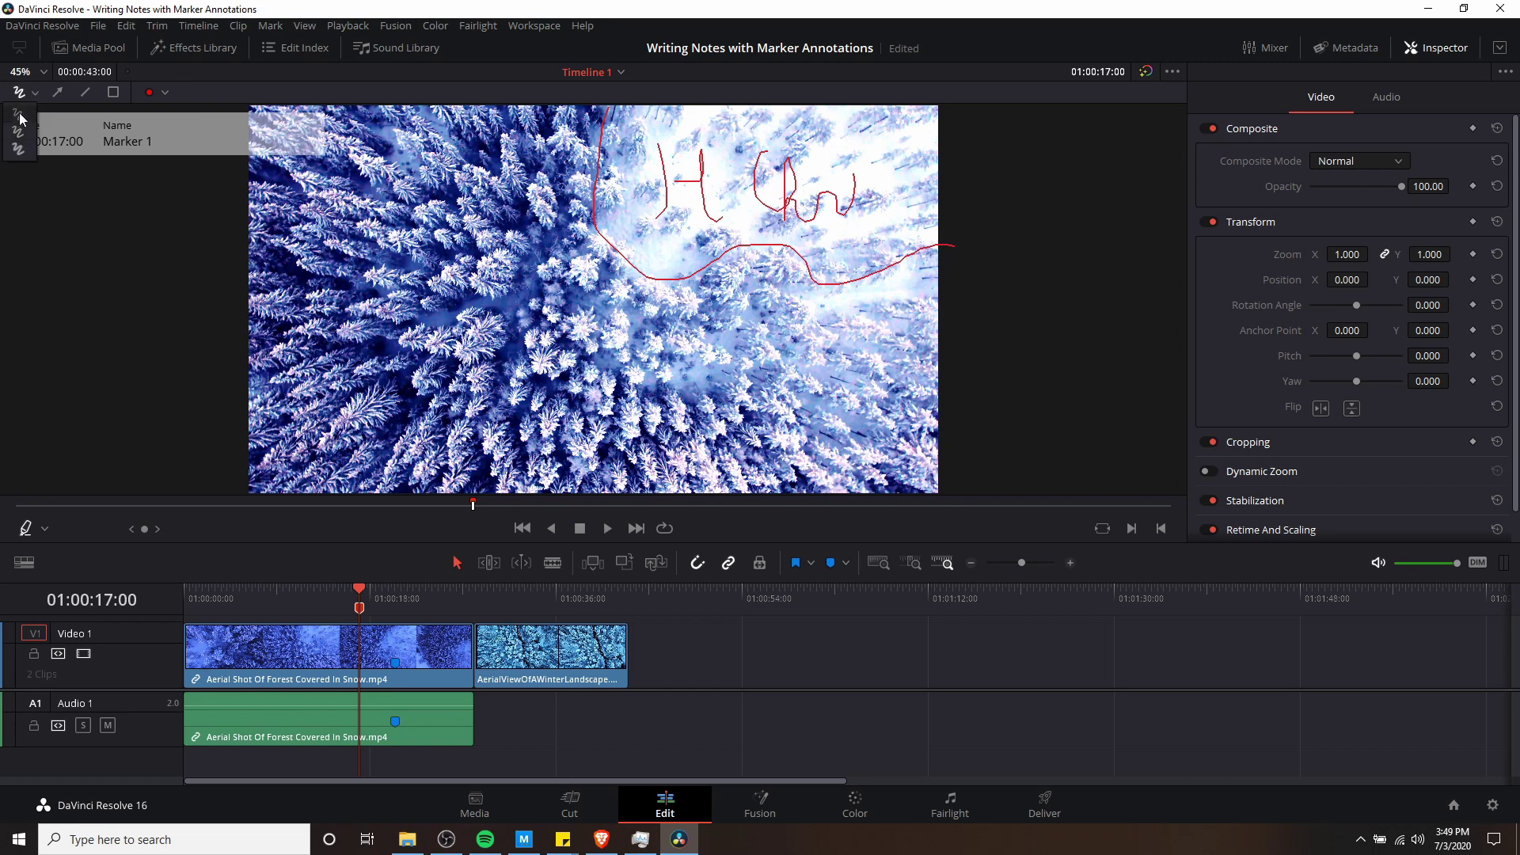
left_click(26, 130)
Draw two thick red freehand curves below the clearing
mouse_move(645, 327)
left_mouse_down()
mouse_move(799, 338)
mouse_move(853, 411)
left_mouse_up()
left_click(34, 94)
left_click(26, 130)
mouse_move(595, 372)
left_mouse_down()
mouse_move(708, 374)
mouse_move(885, 445)
left_mouse_up()
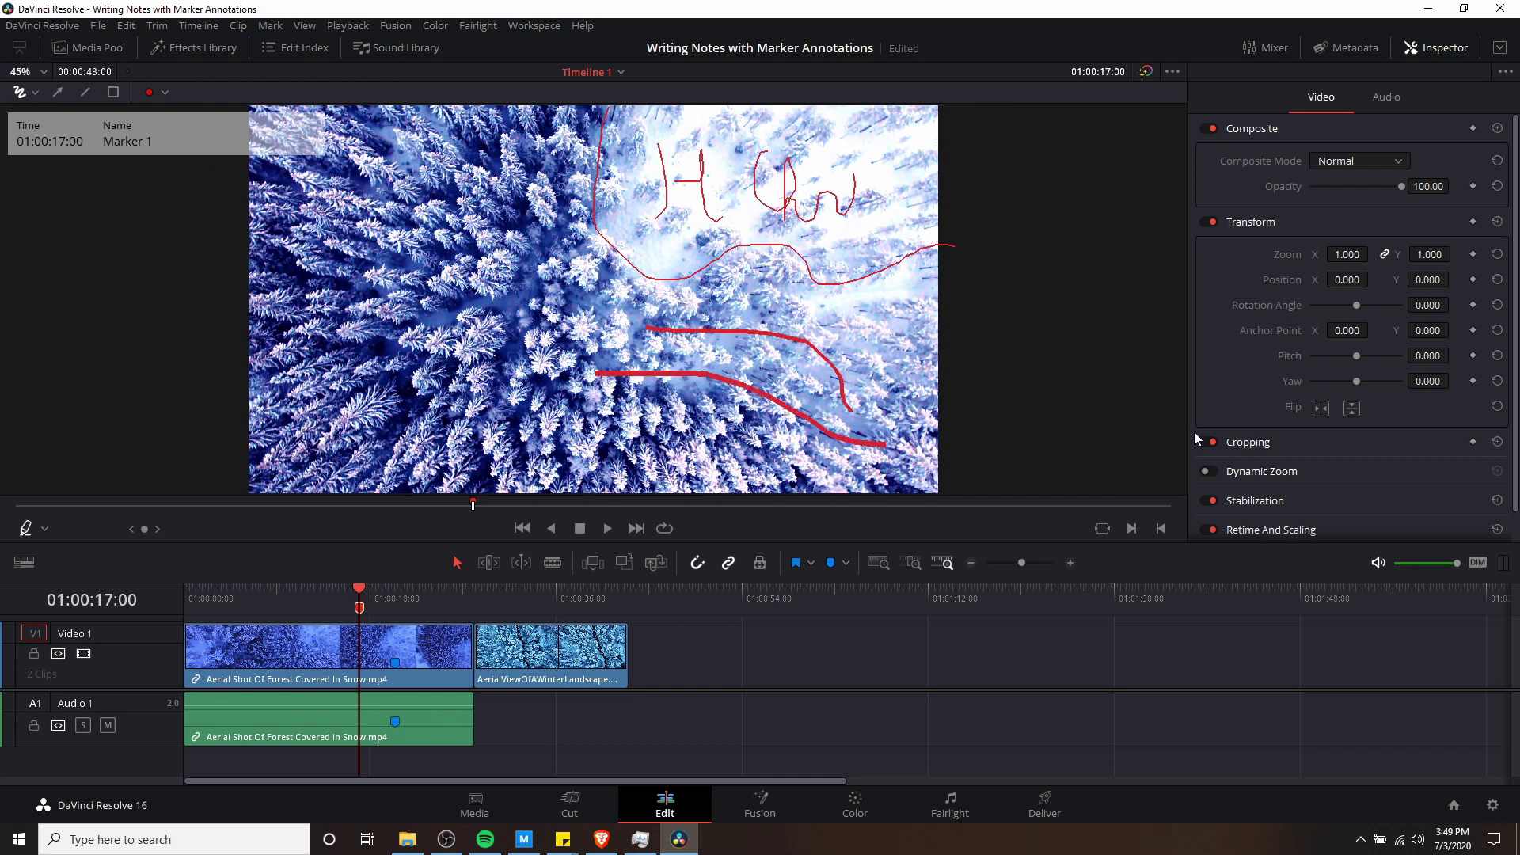
Turn the lower curve blue and draw a green loop over the left forest
left_click(164, 93)
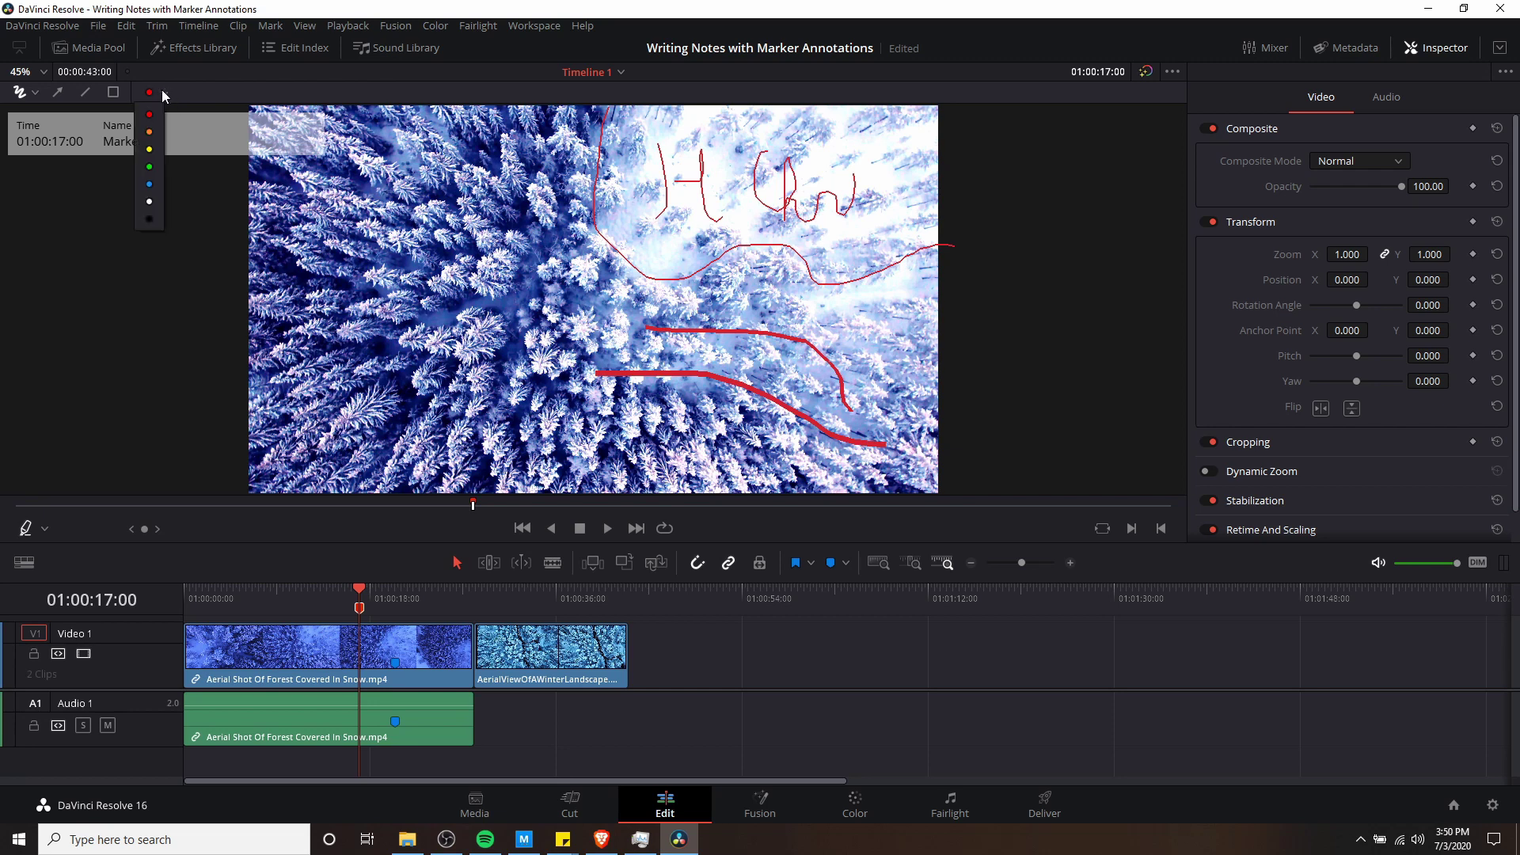
left_click(150, 184)
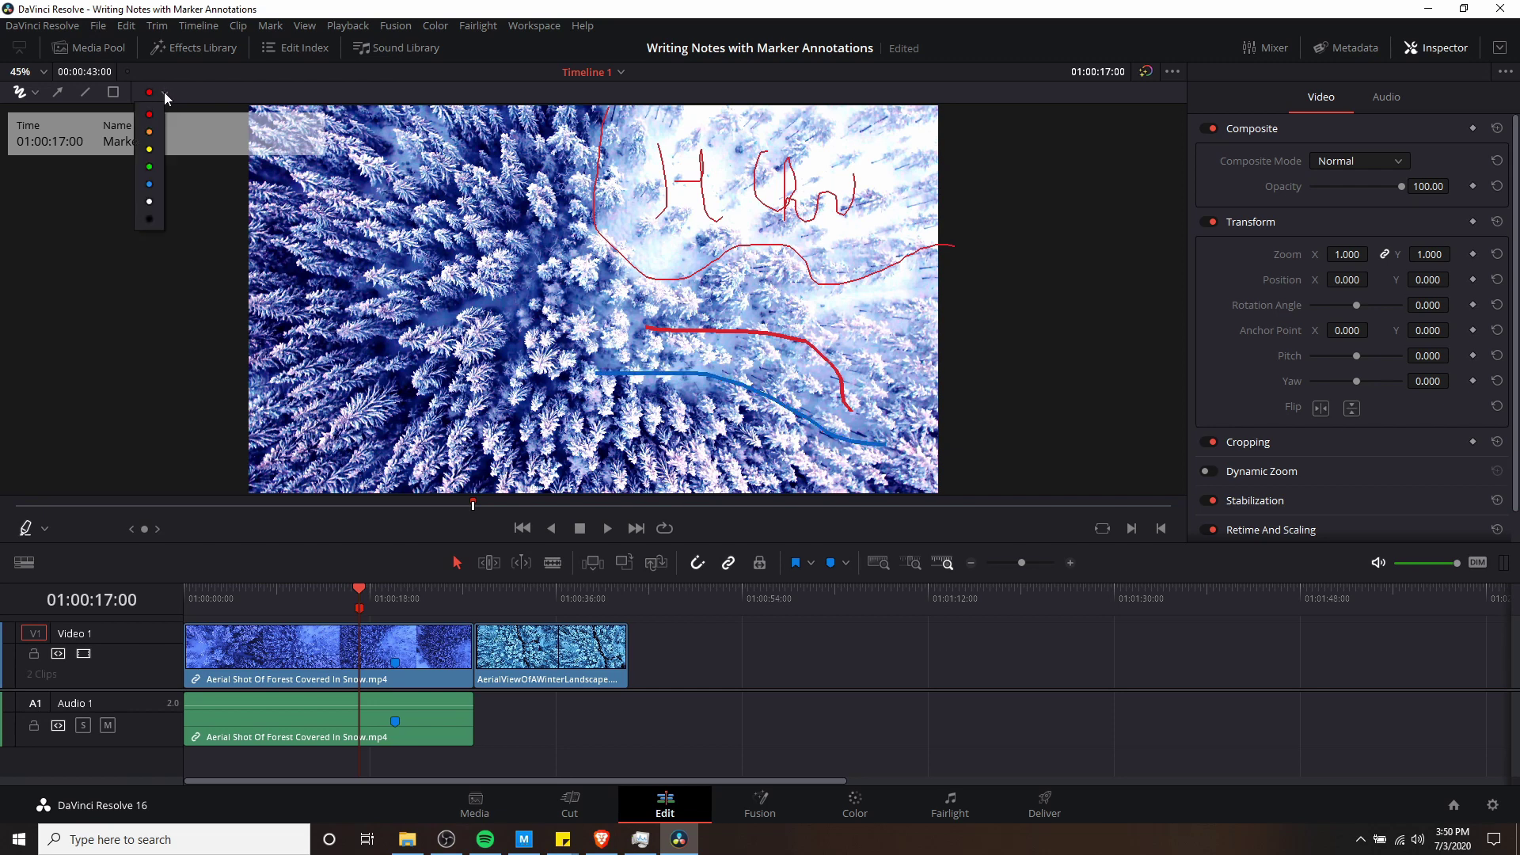
left_click(157, 165)
mouse_move(512, 298)
left_mouse_down()
mouse_move(435, 320)
mouse_move(358, 295)
mouse_move(410, 189)
mouse_move(520, 387)
left_mouse_up()
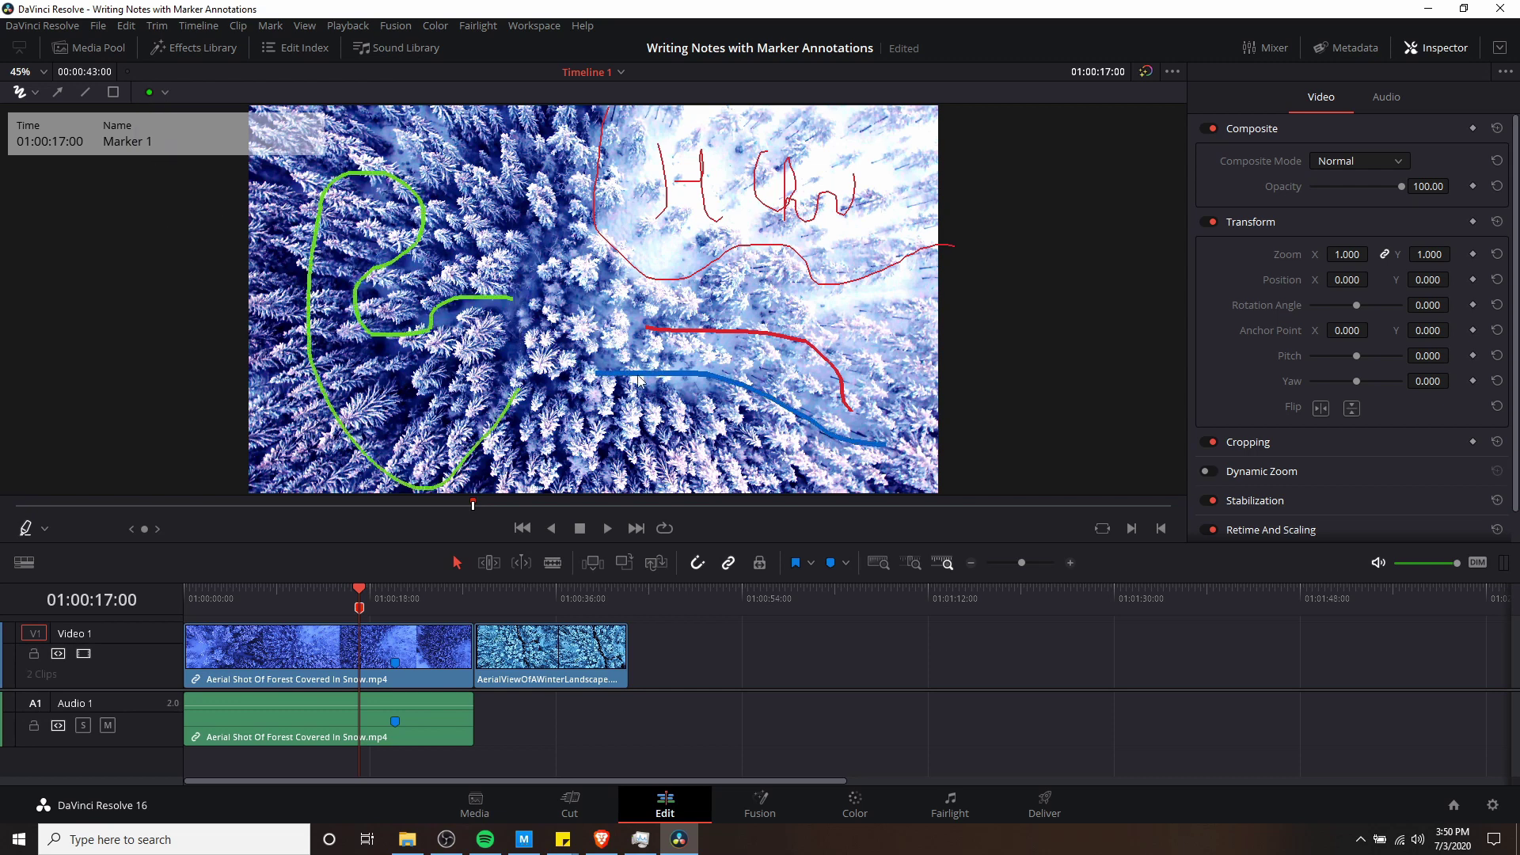
left_click_drag(692, 381, 682, 369)
Turn the upper thick curve white, shift it slightly left, and choose the thinnest pen
left_click(705, 336)
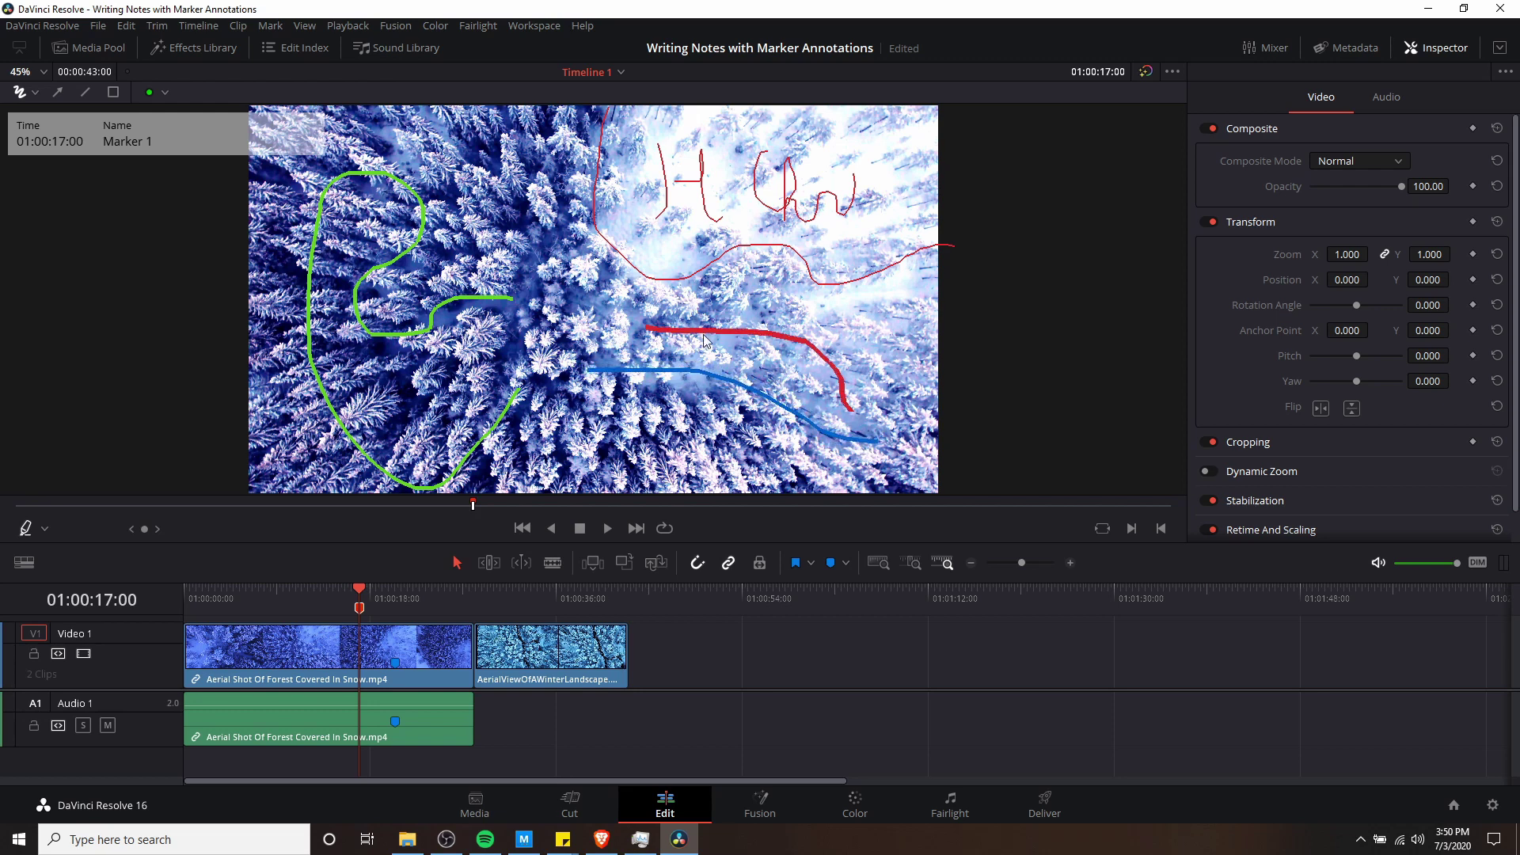
left_click(165, 92)
left_click(152, 198)
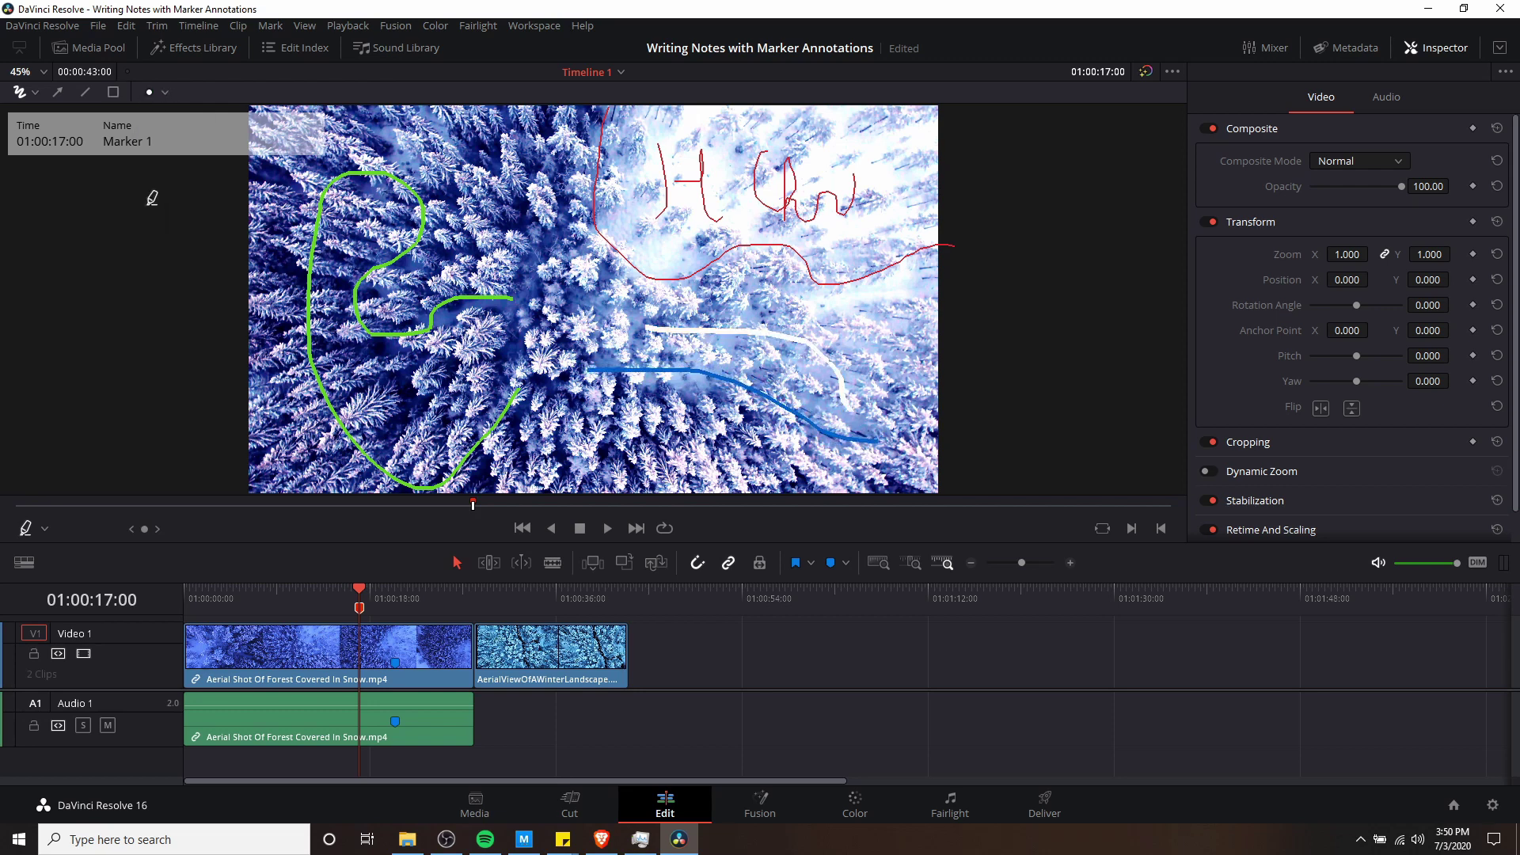
left_click_drag(749, 336, 744, 337)
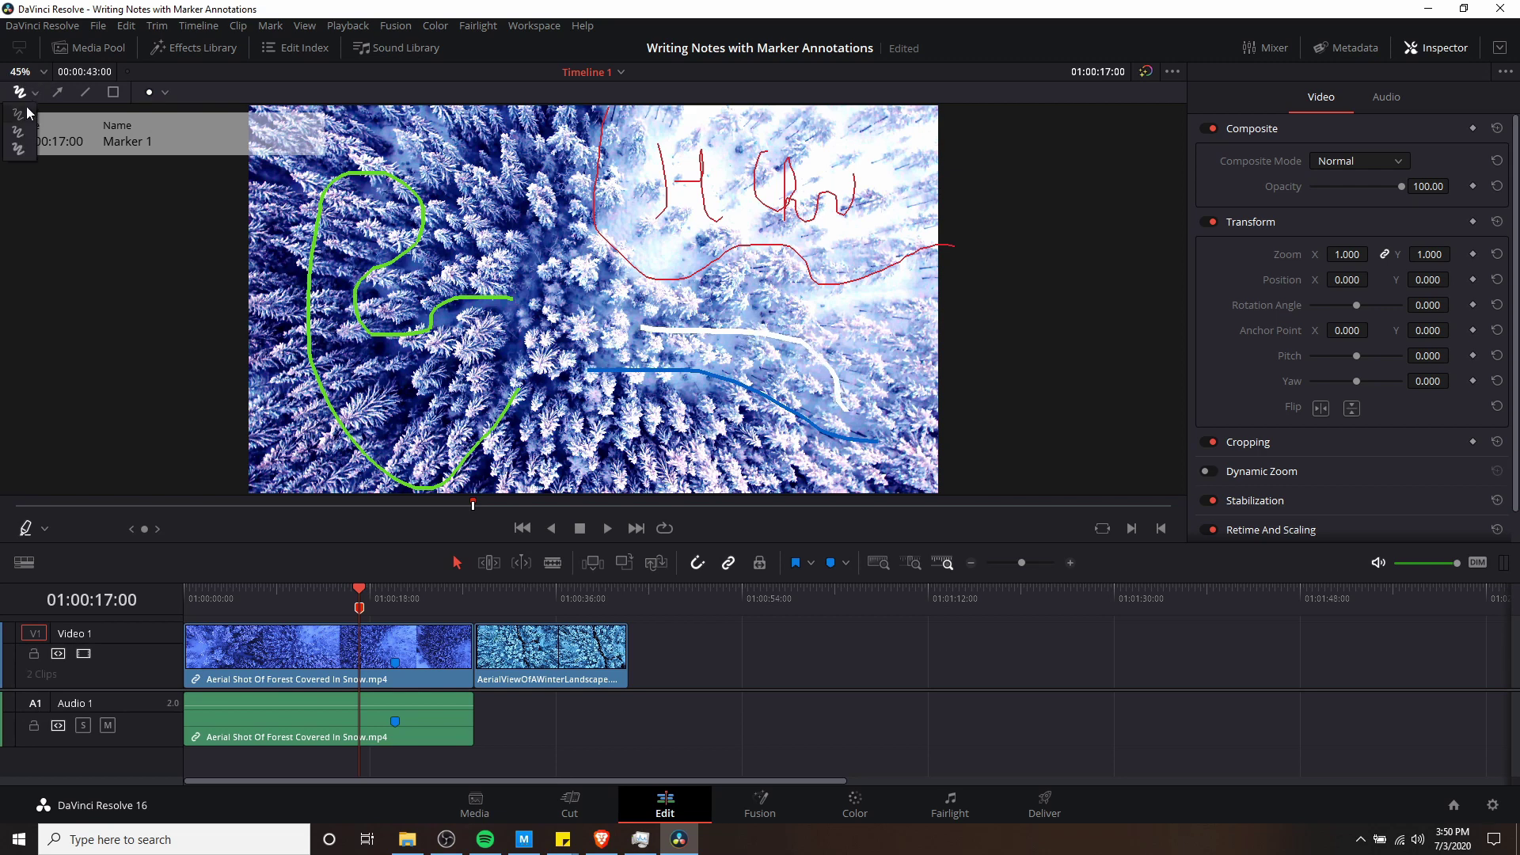
left_click(19, 116)
Draw a thick arrow pointing up toward the handwritten note and make it red
left_click(35, 93)
left_click(26, 131)
left_click(22, 150)
left_click(56, 92)
mouse_move(589, 425)
left_mouse_down()
mouse_move(529, 238)
mouse_move(622, 202)
mouse_move(654, 275)
left_mouse_up()
mouse_move(685, 222)
left_mouse_down()
mouse_move(649, 285)
mouse_move(661, 204)
mouse_move(645, 272)
left_mouse_up()
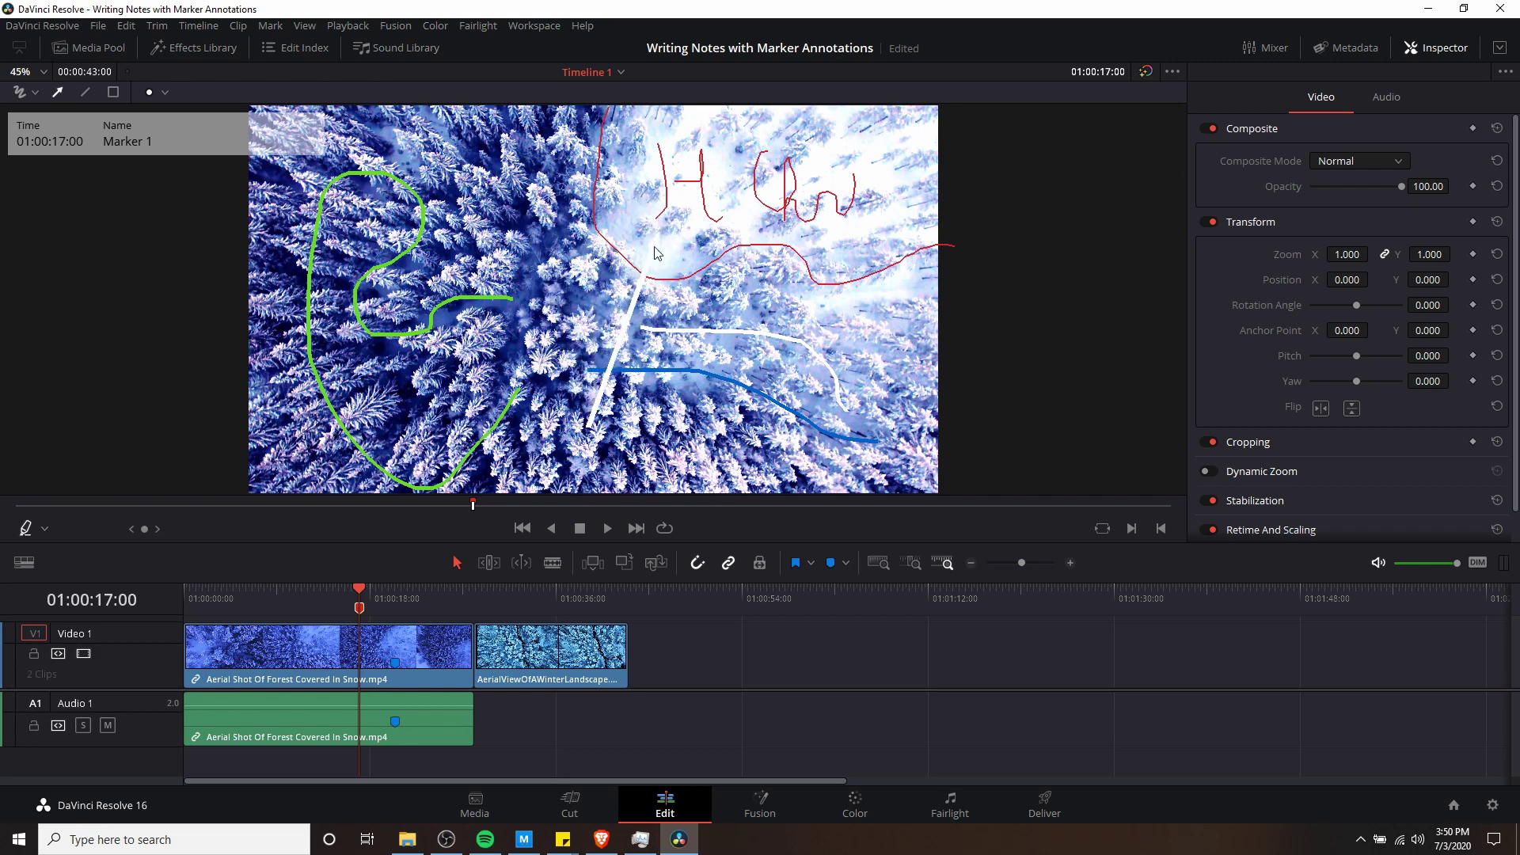
left_click(165, 92)
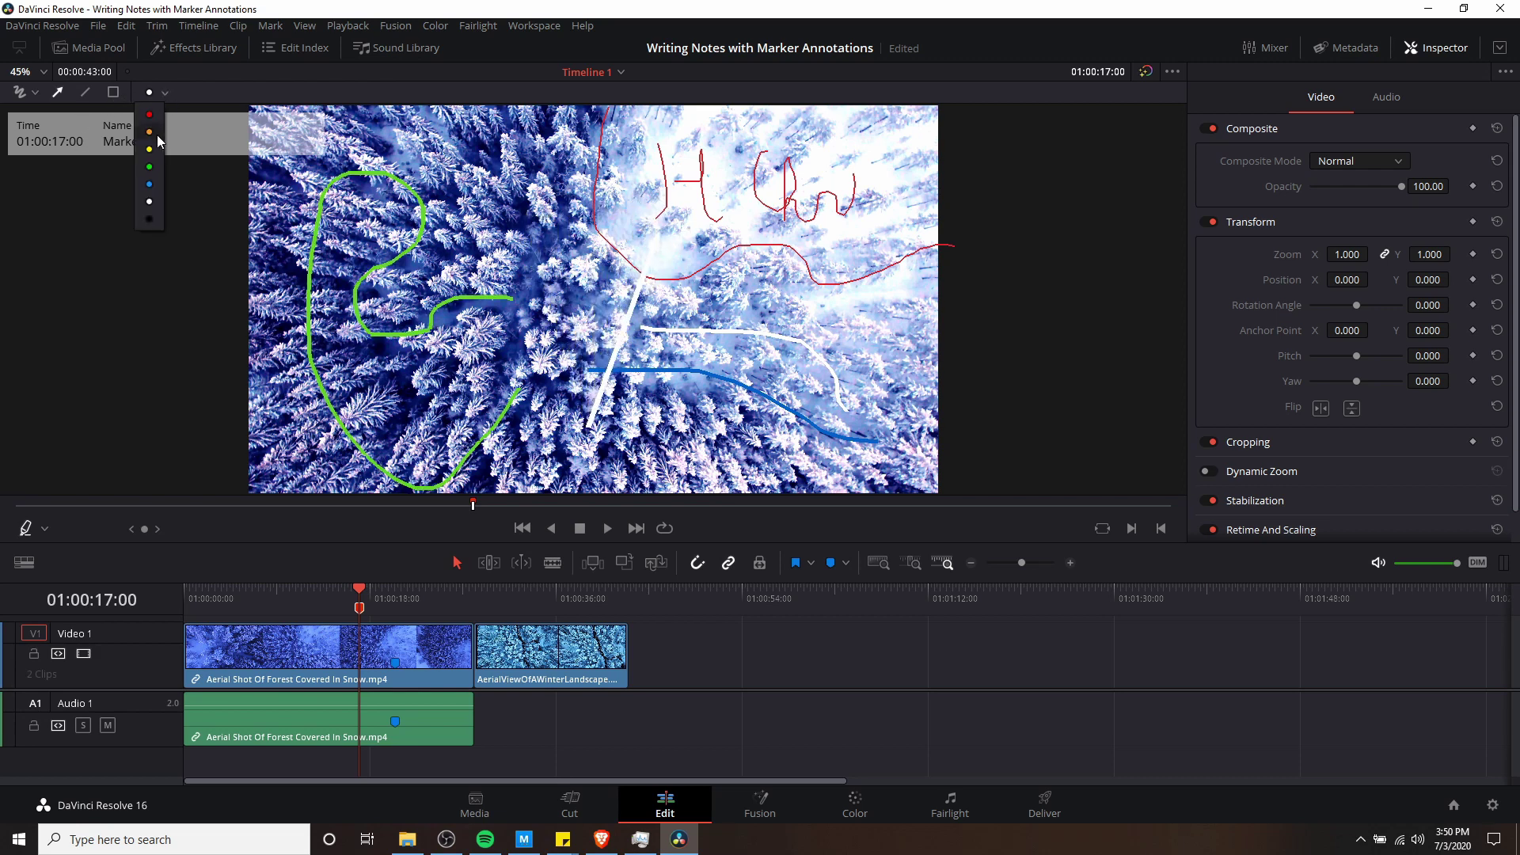
left_click(149, 114)
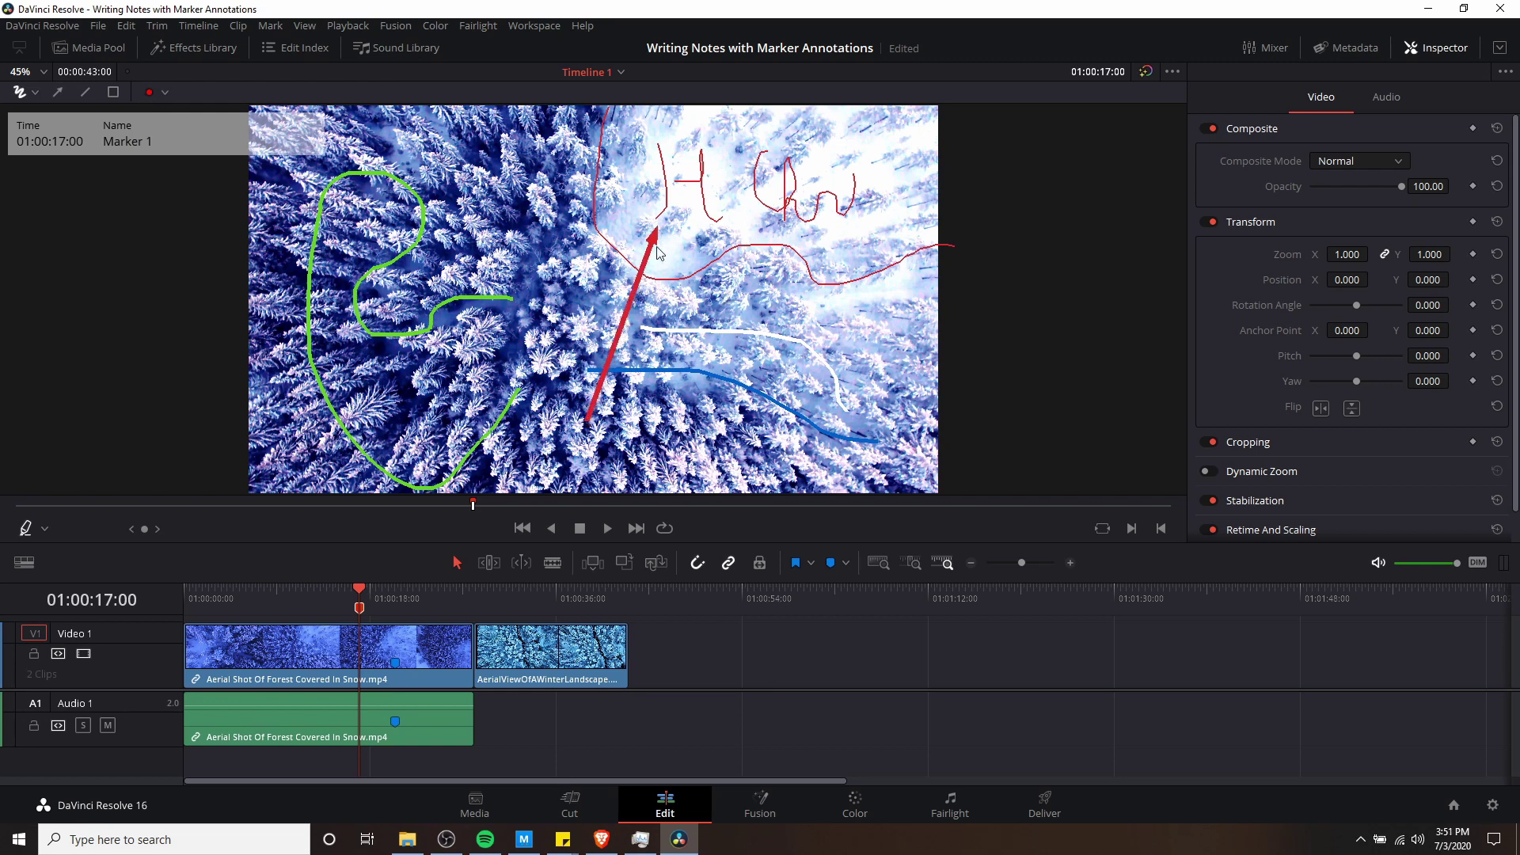
Draw a thin red straight line from the frame's top to bottom, then set the colour to blue
left_click(35, 92)
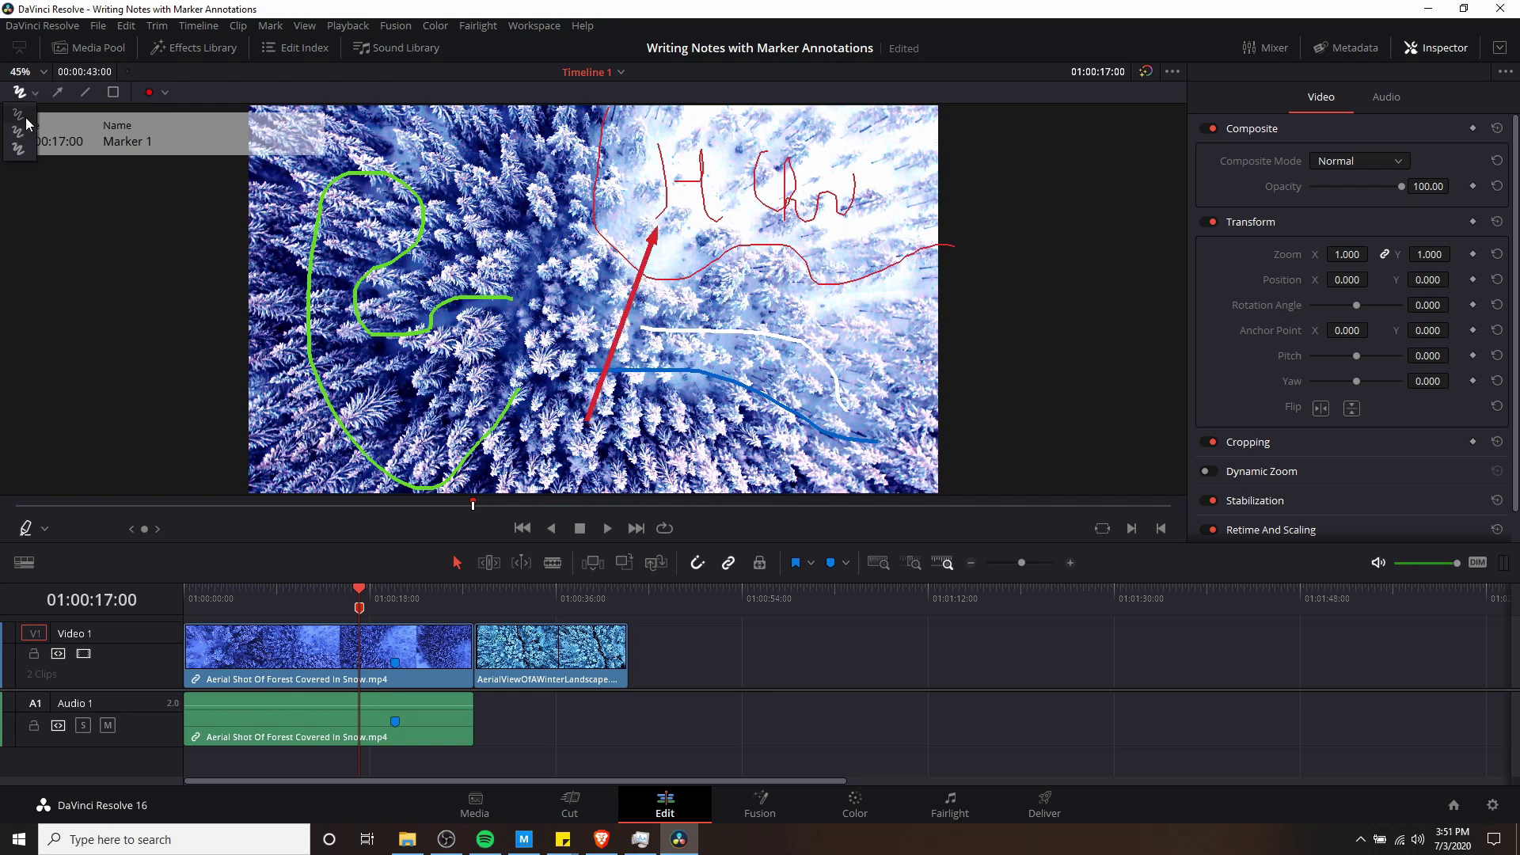
left_click(24, 117)
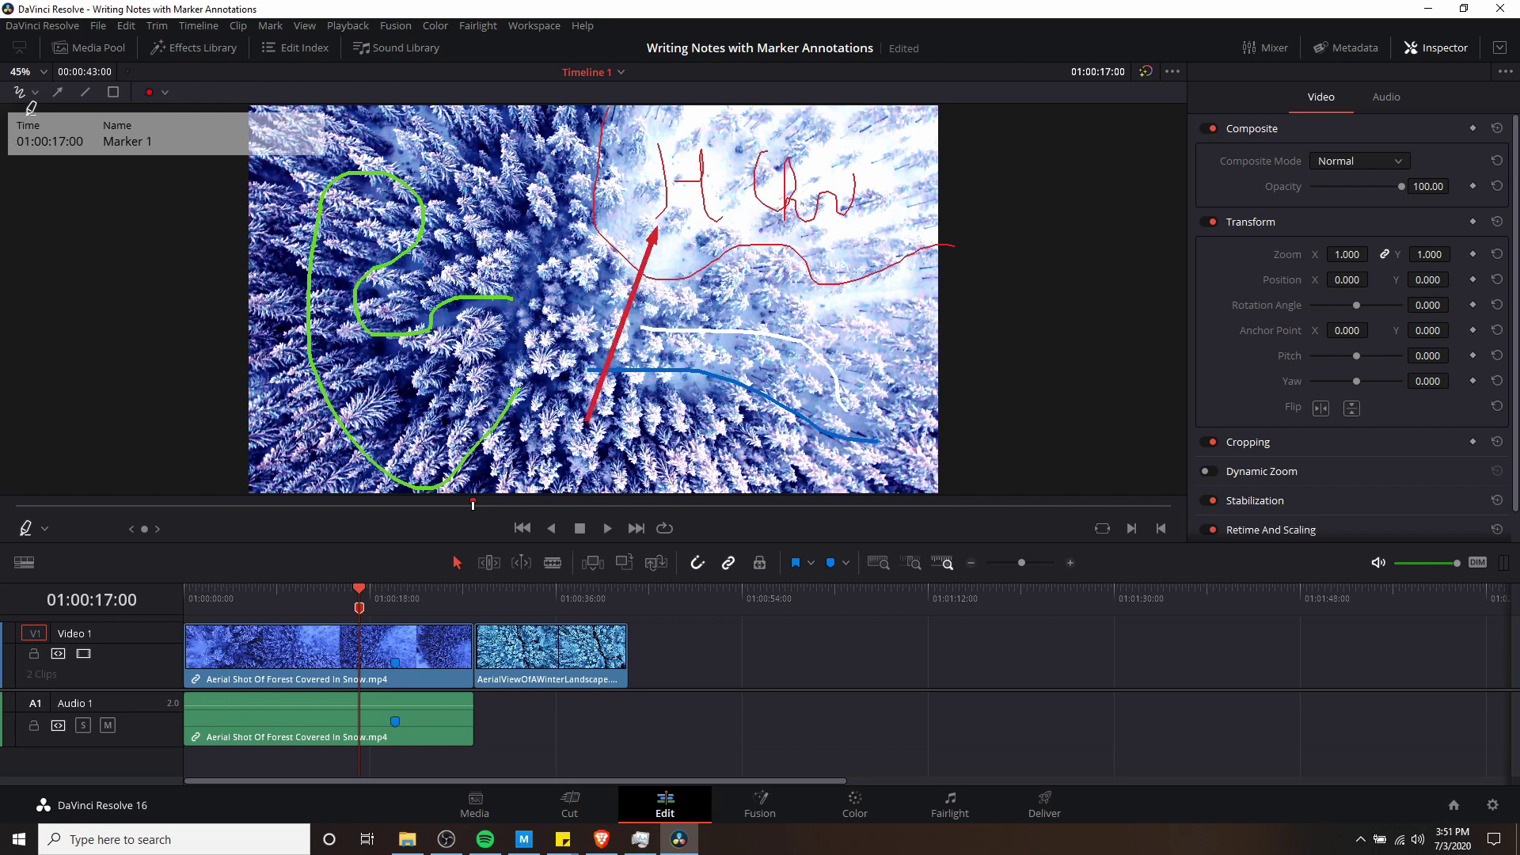
left_click(84, 94)
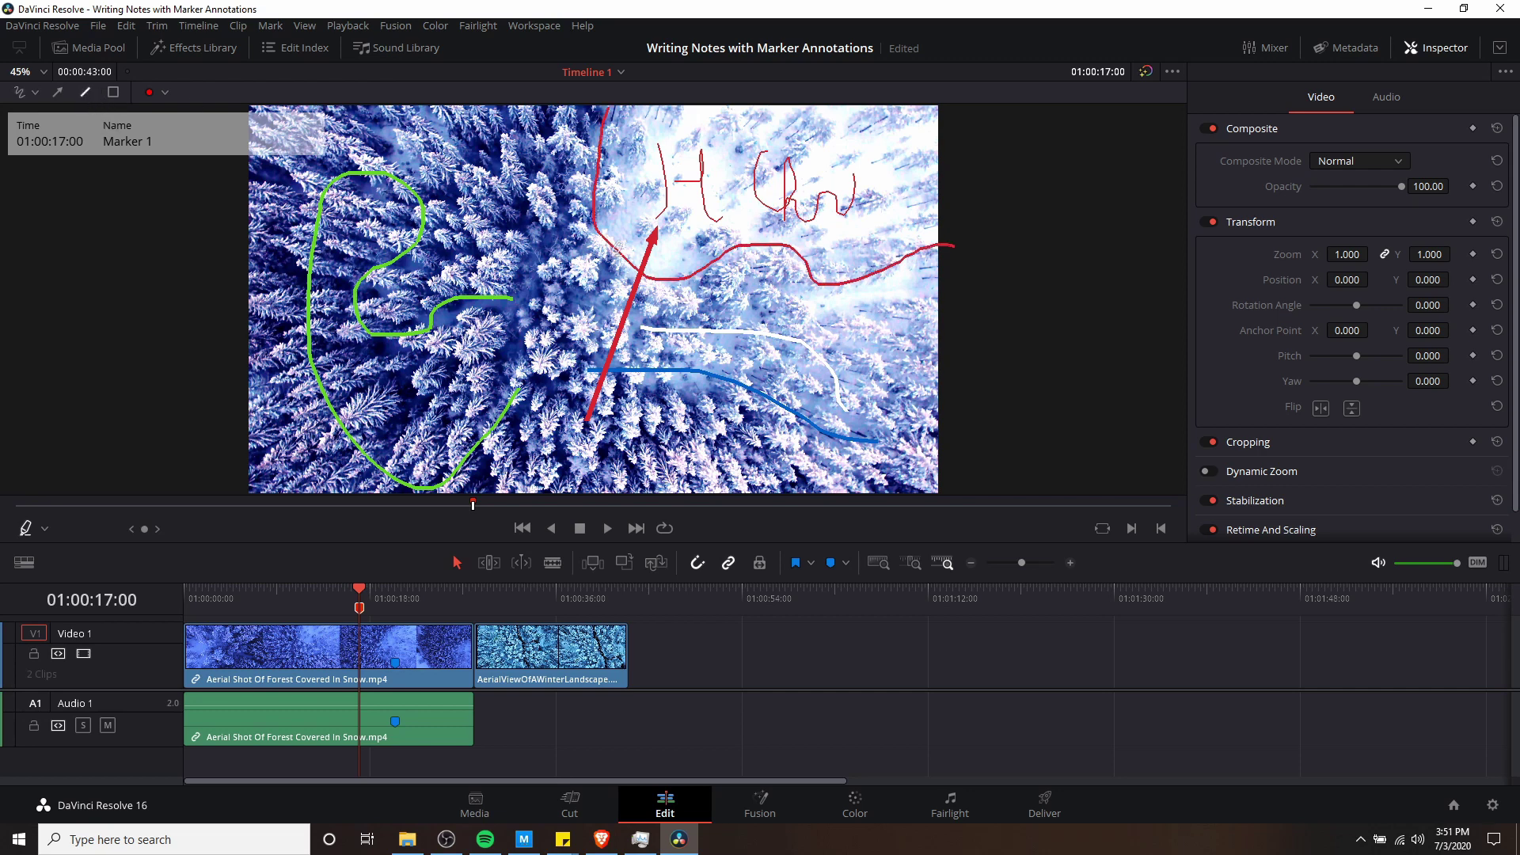
mouse_move(502, 134)
left_mouse_down()
mouse_move(501, 107)
mouse_move(522, 392)
mouse_move(554, 499)
mouse_move(602, 494)
mouse_move(585, 494)
left_mouse_up()
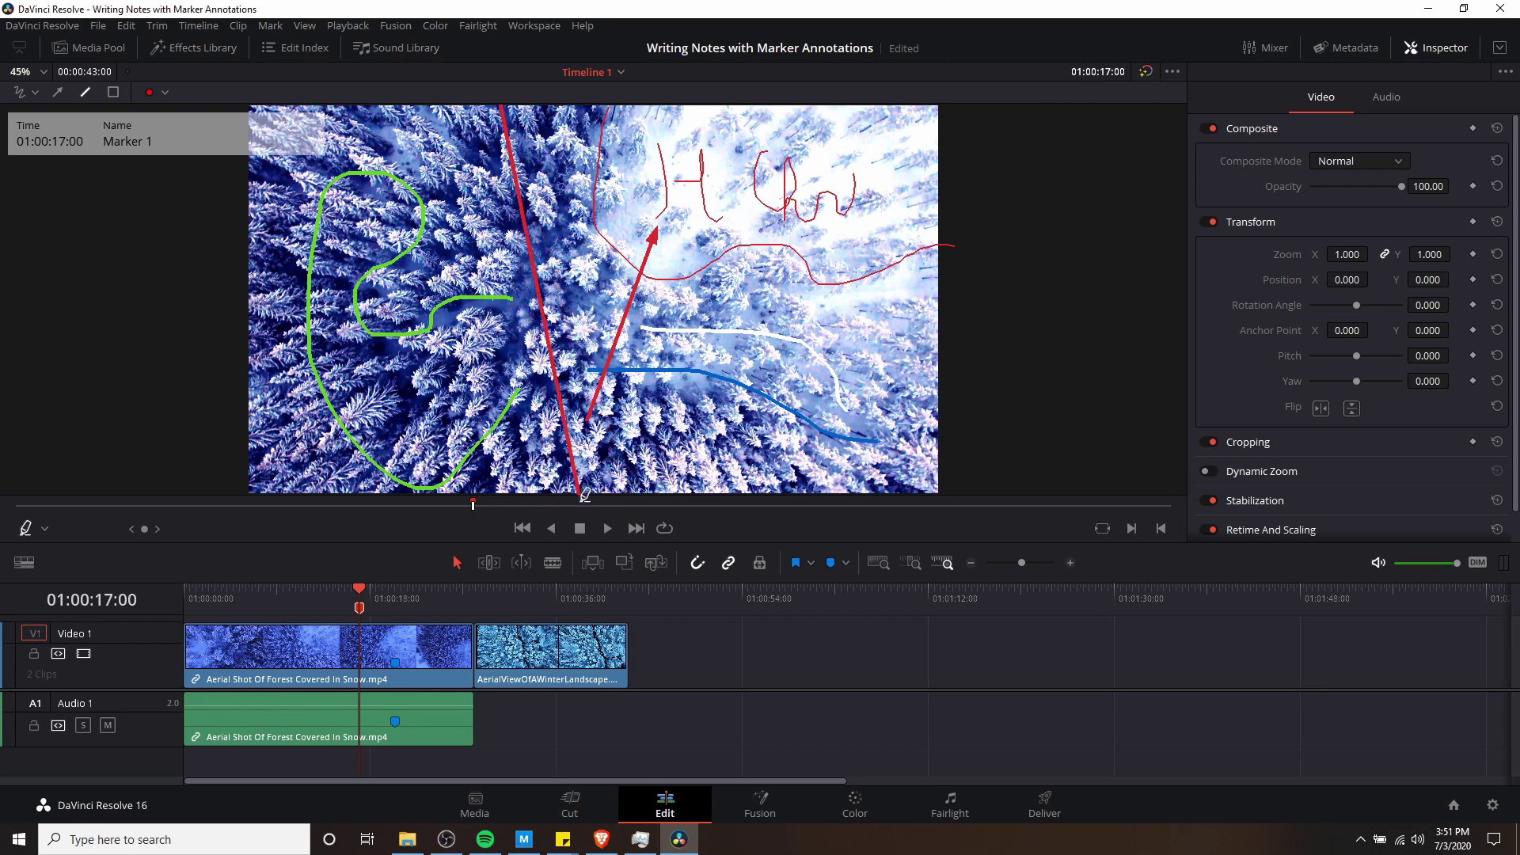
left_click(165, 92)
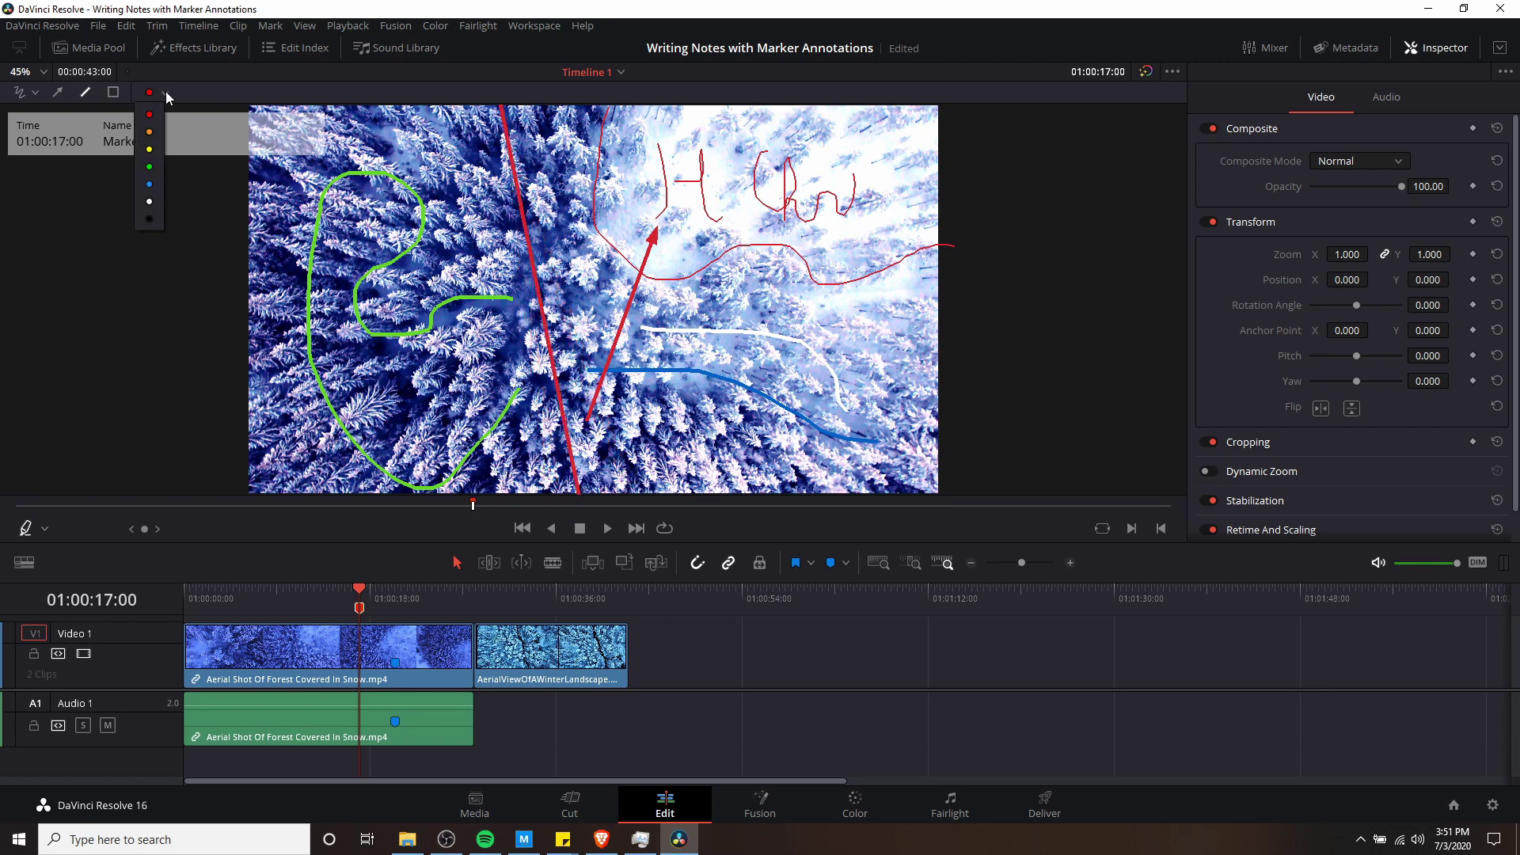
left_click(149, 184)
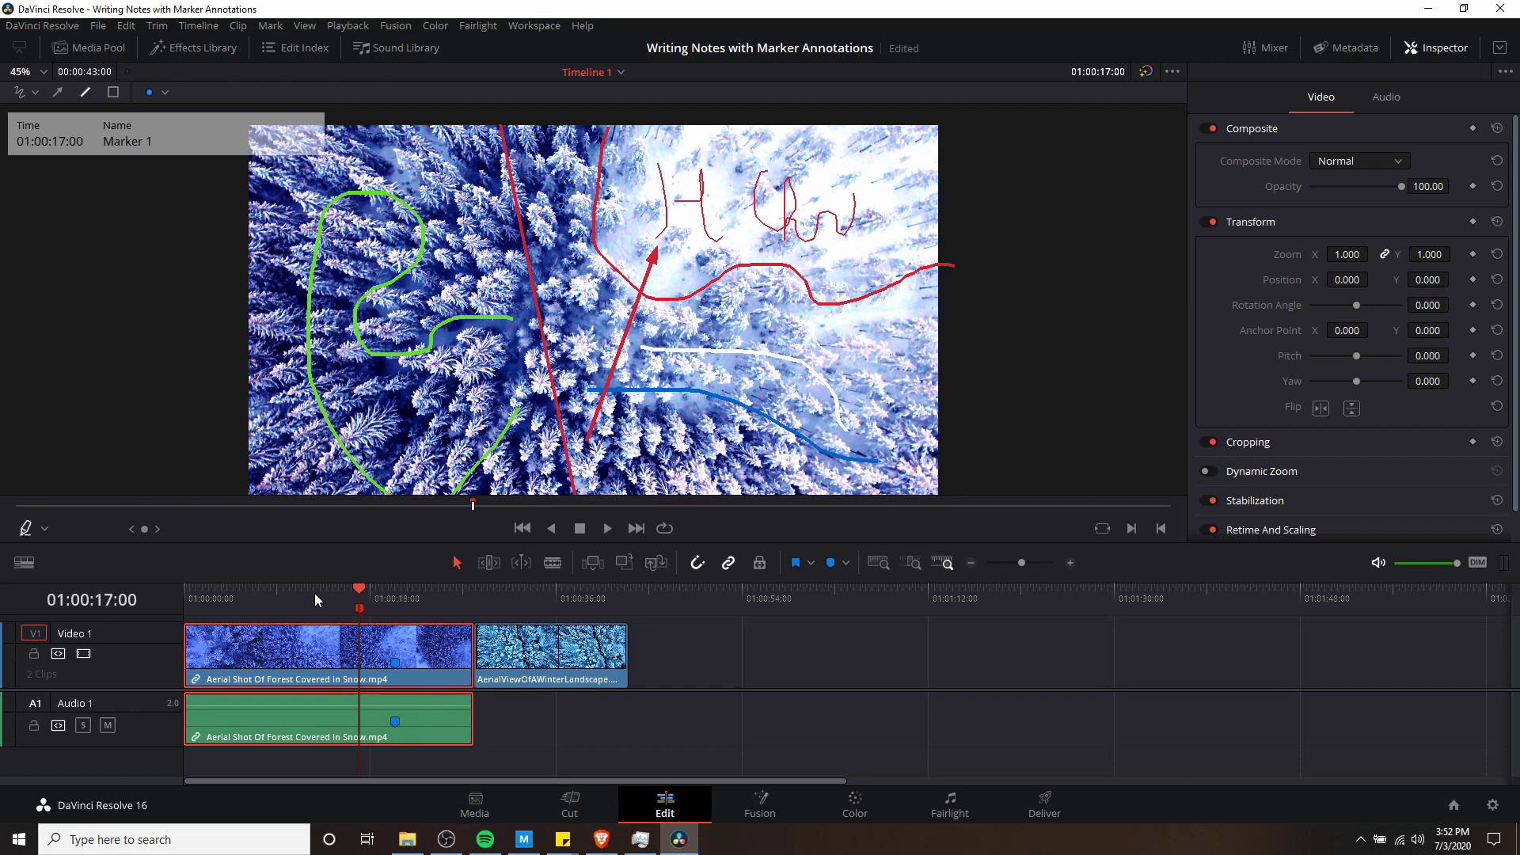
At 01:00:35:22 on the second clip, draw a blue rectangle around the trees left of the creek
left_click(316, 592)
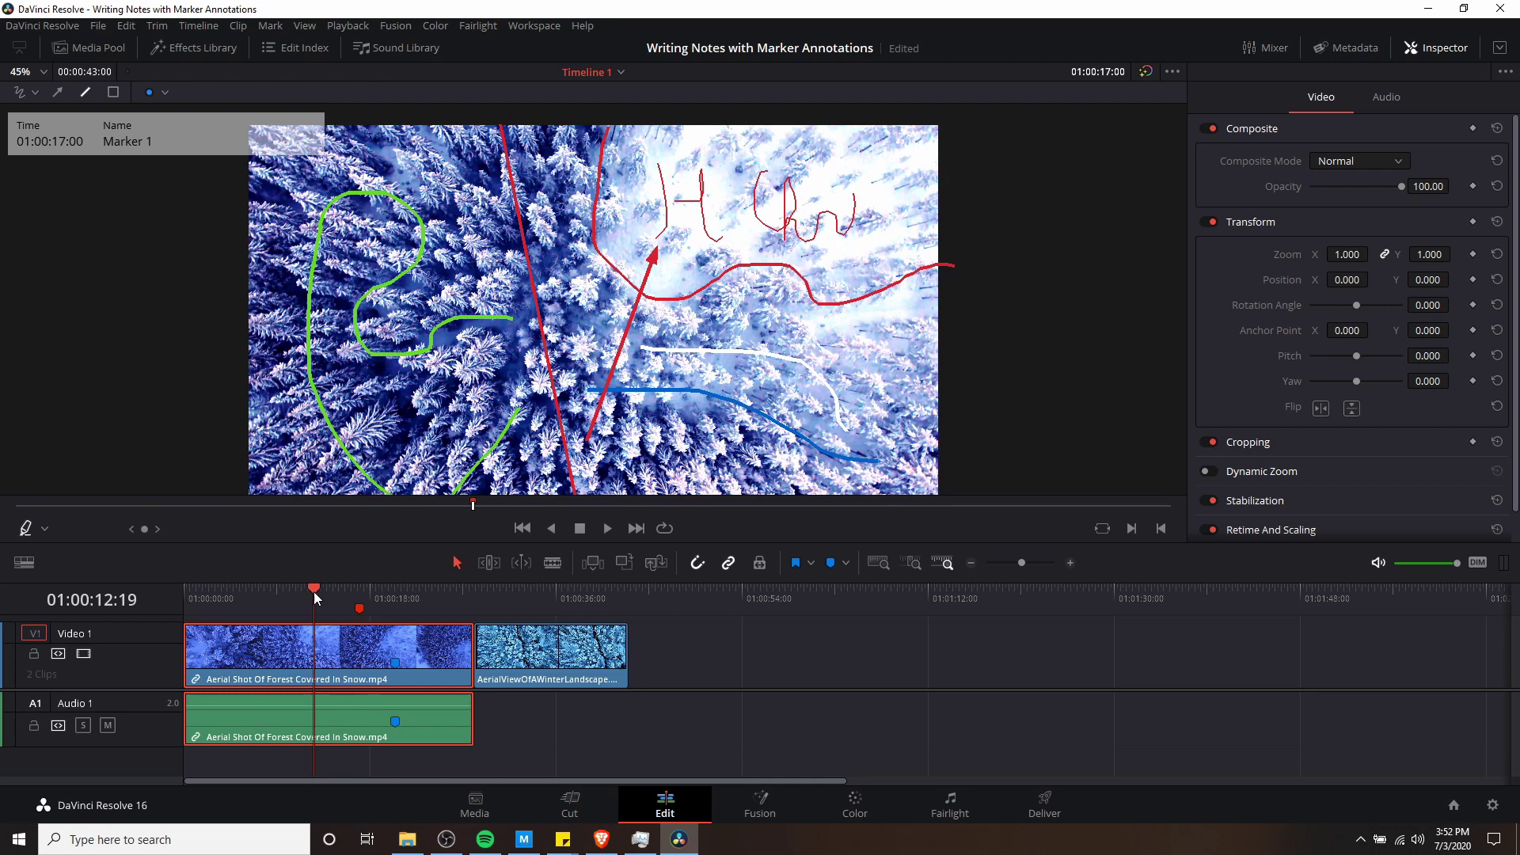
left_click(554, 601)
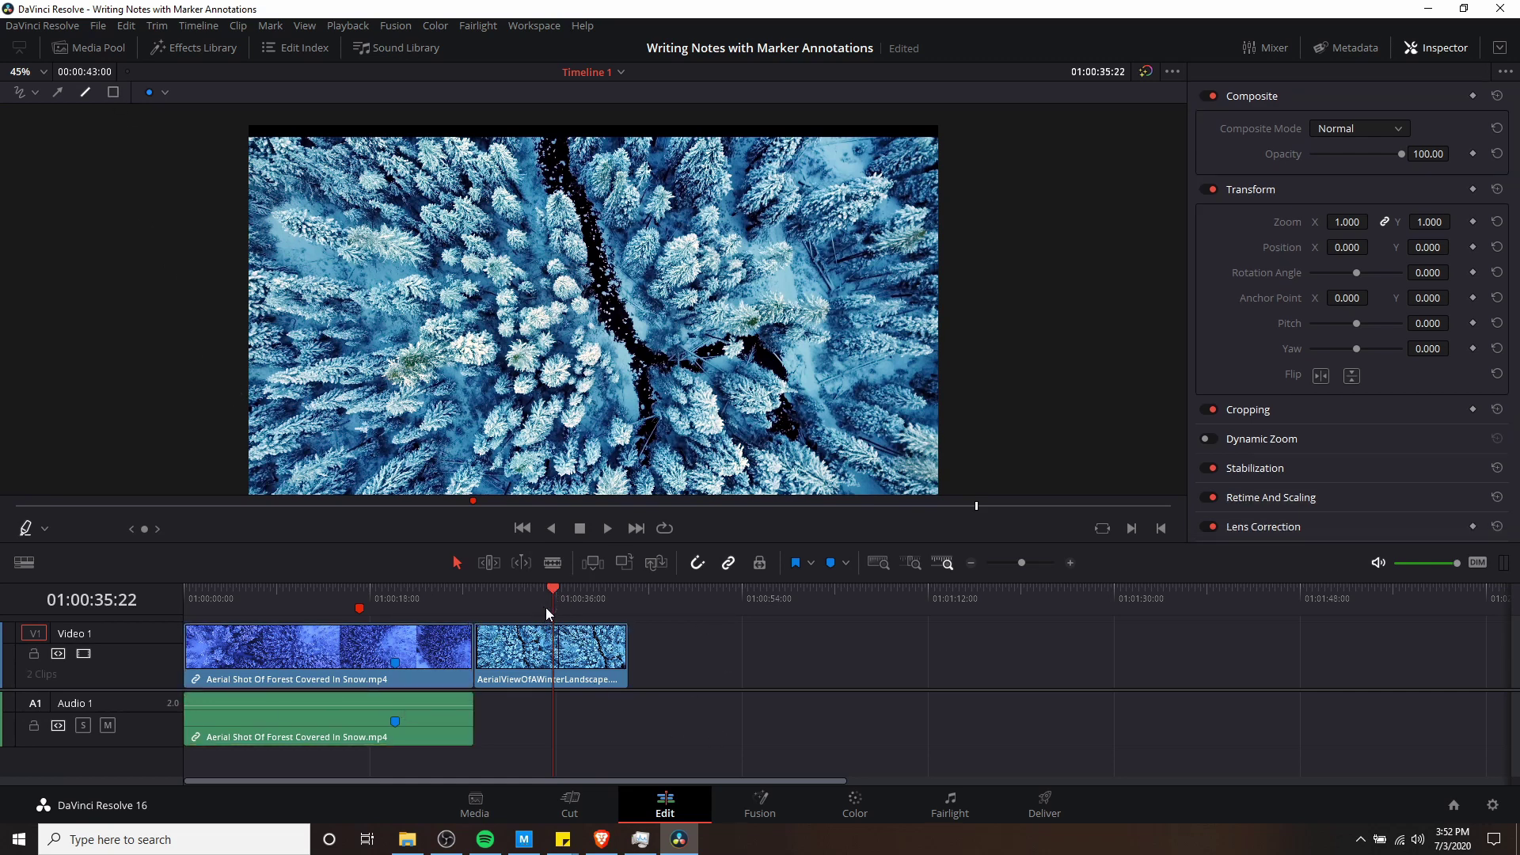
left_click(114, 92)
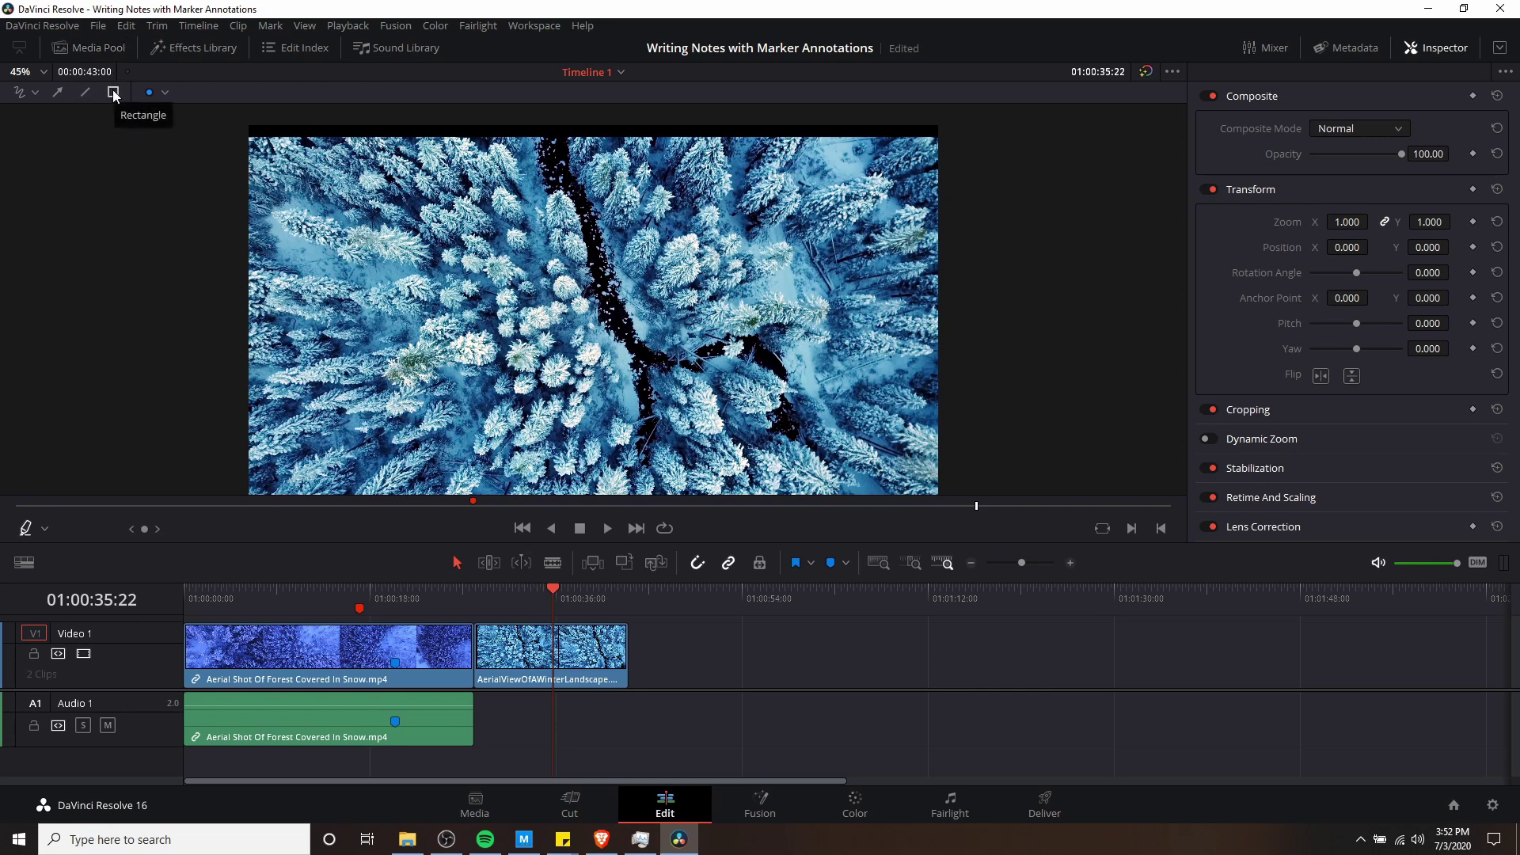
left_click_drag(428, 217, 571, 400)
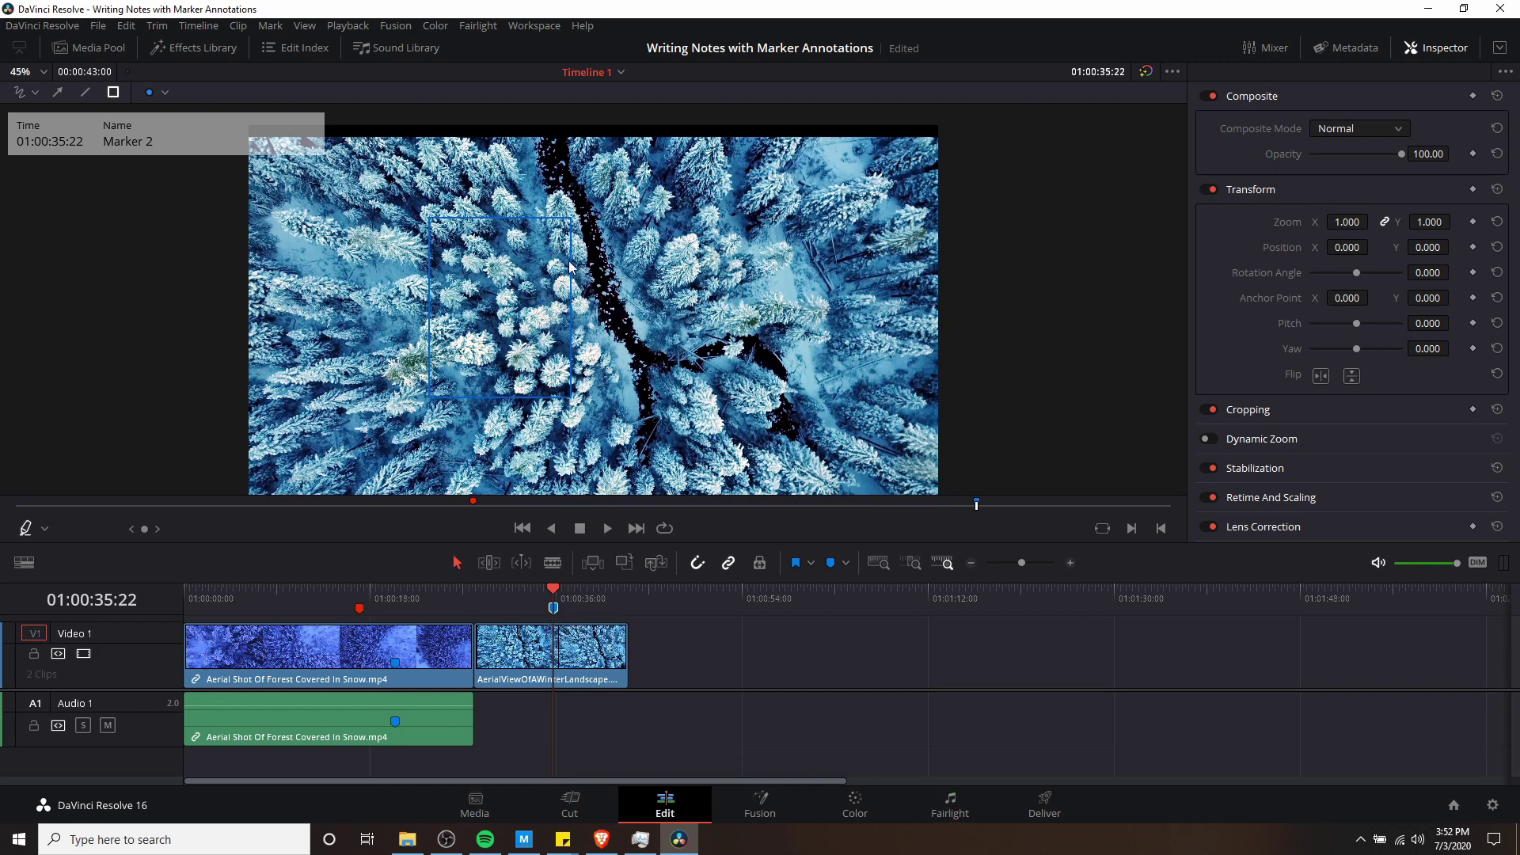
Rename the second clip's blue marker from Marker 2 to 'Annotation'
double_click(554, 609)
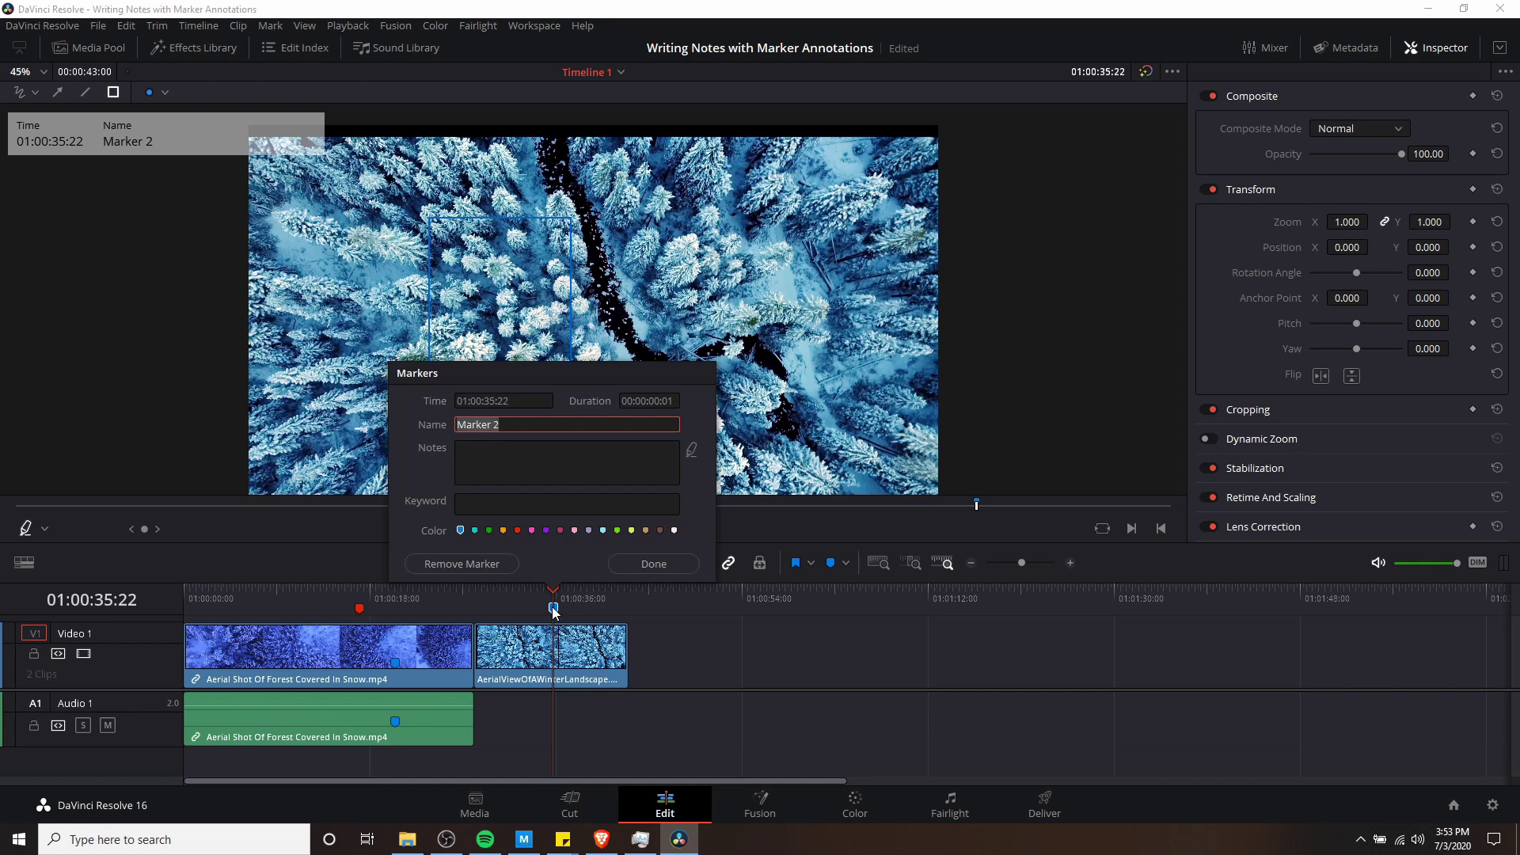
type("Annotation")
left_click(606, 476)
left_click(557, 608)
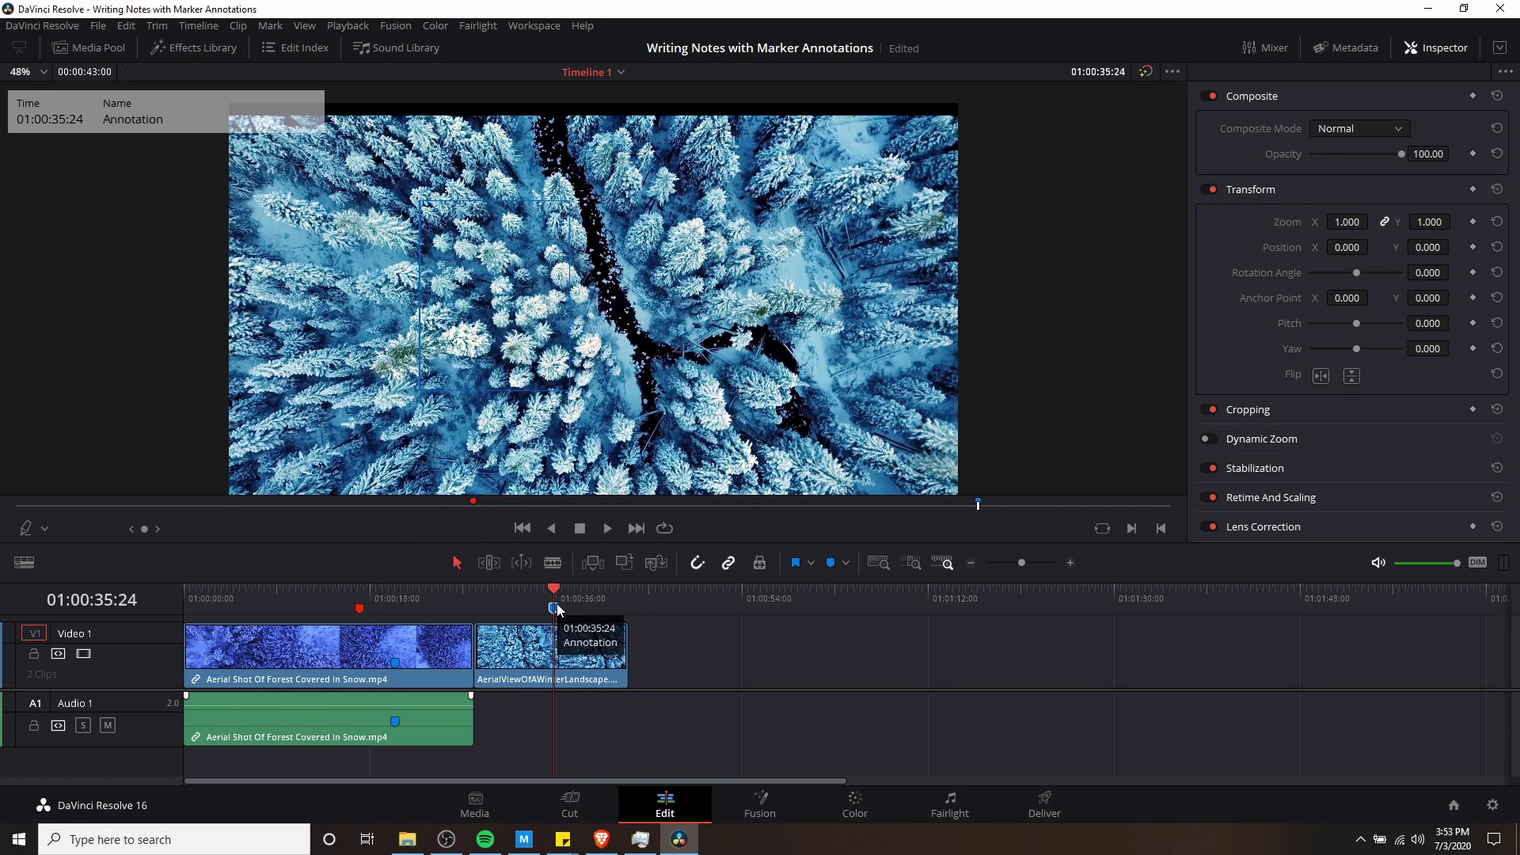
double_click(555, 608)
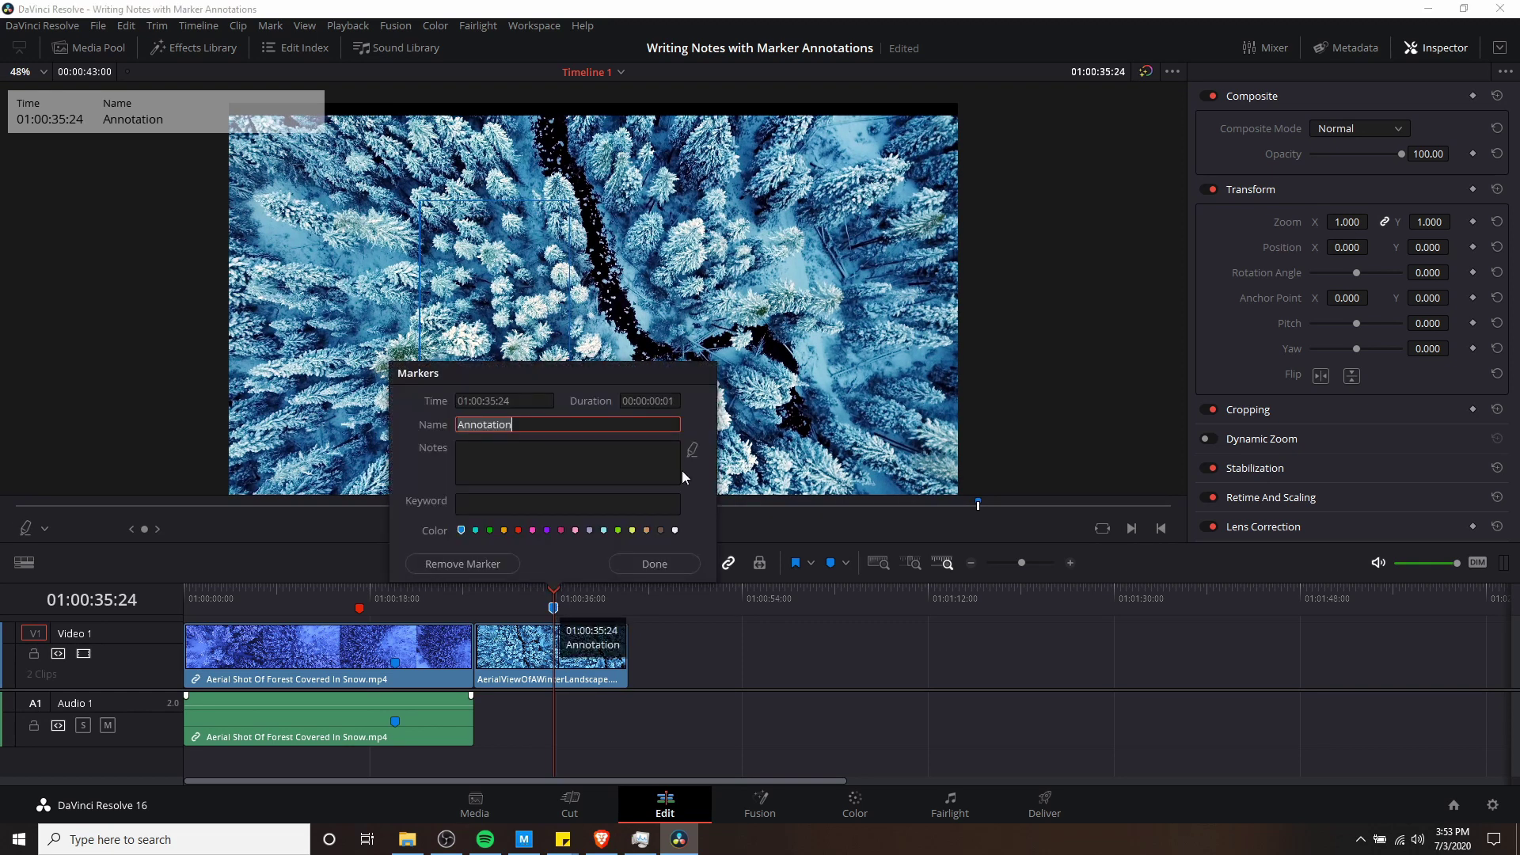
left_click(614, 458)
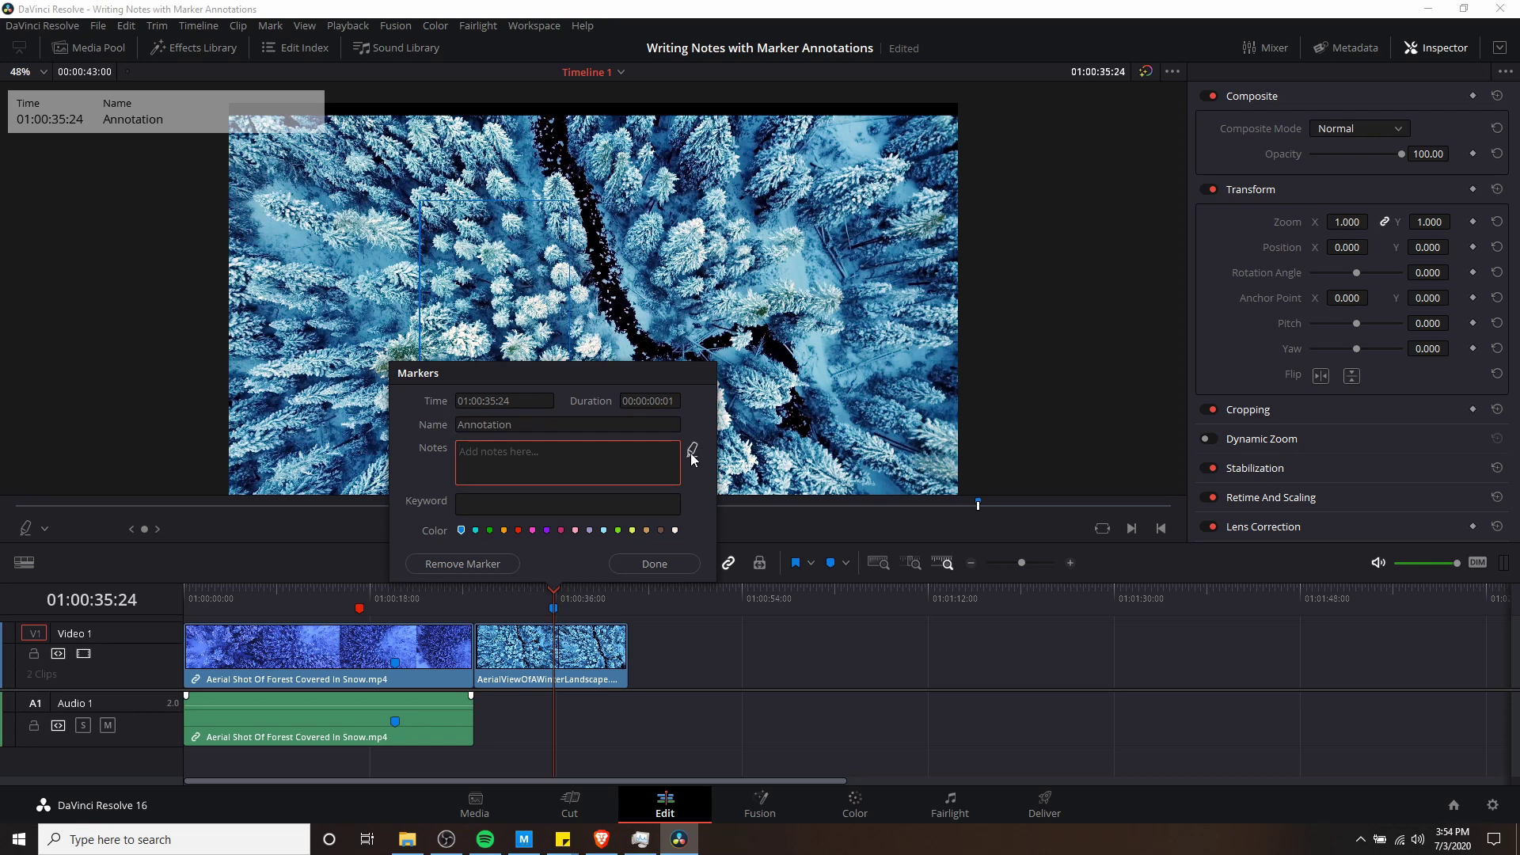
left_click(692, 449)
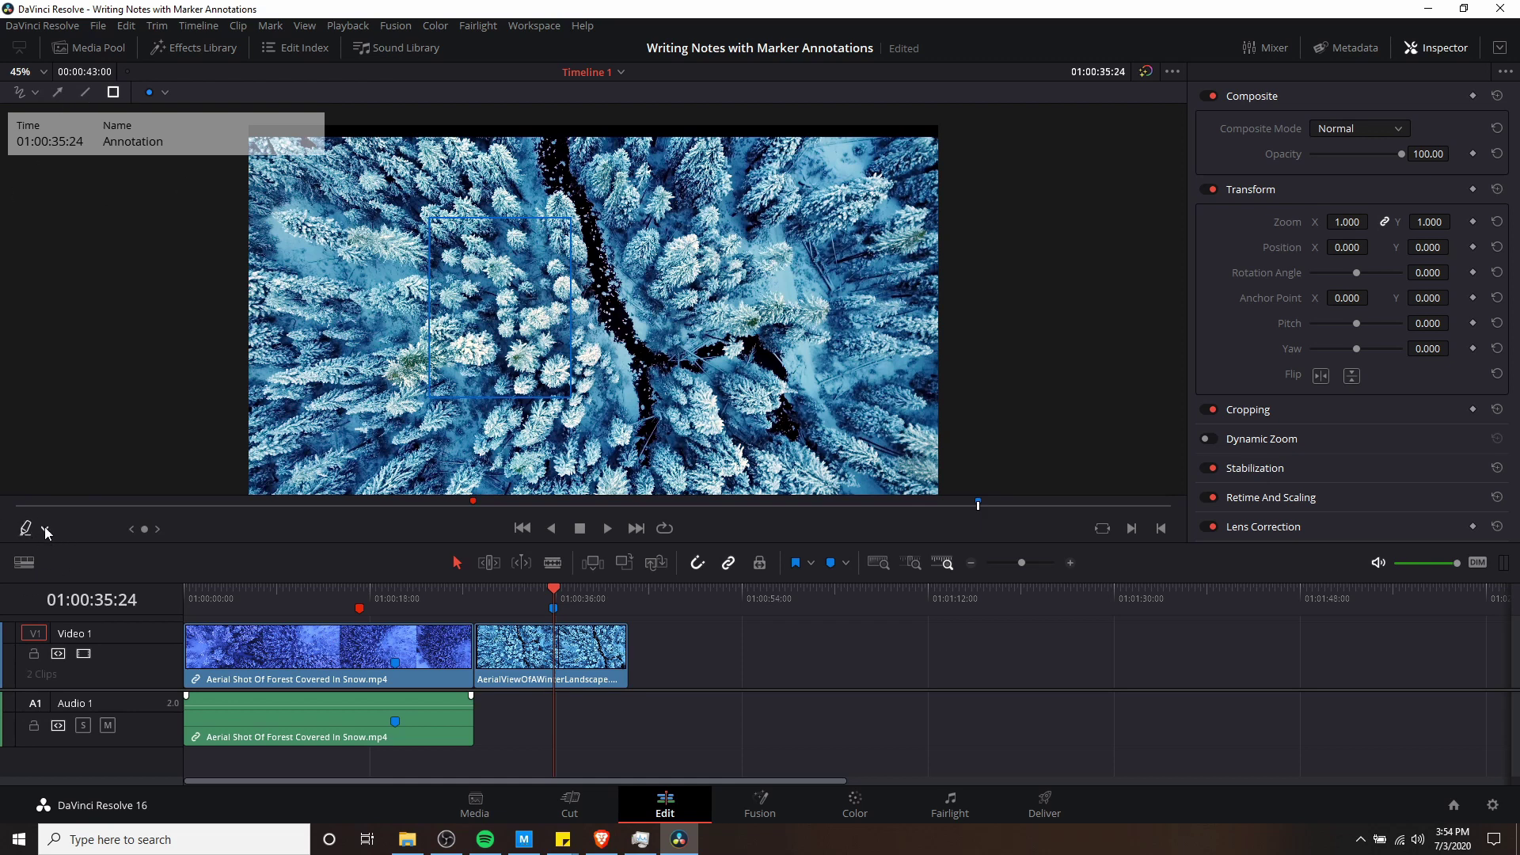
Draw an orange diagonal line along the creek, then switch the annotation colour to red
left_click(85, 92)
left_click(157, 93)
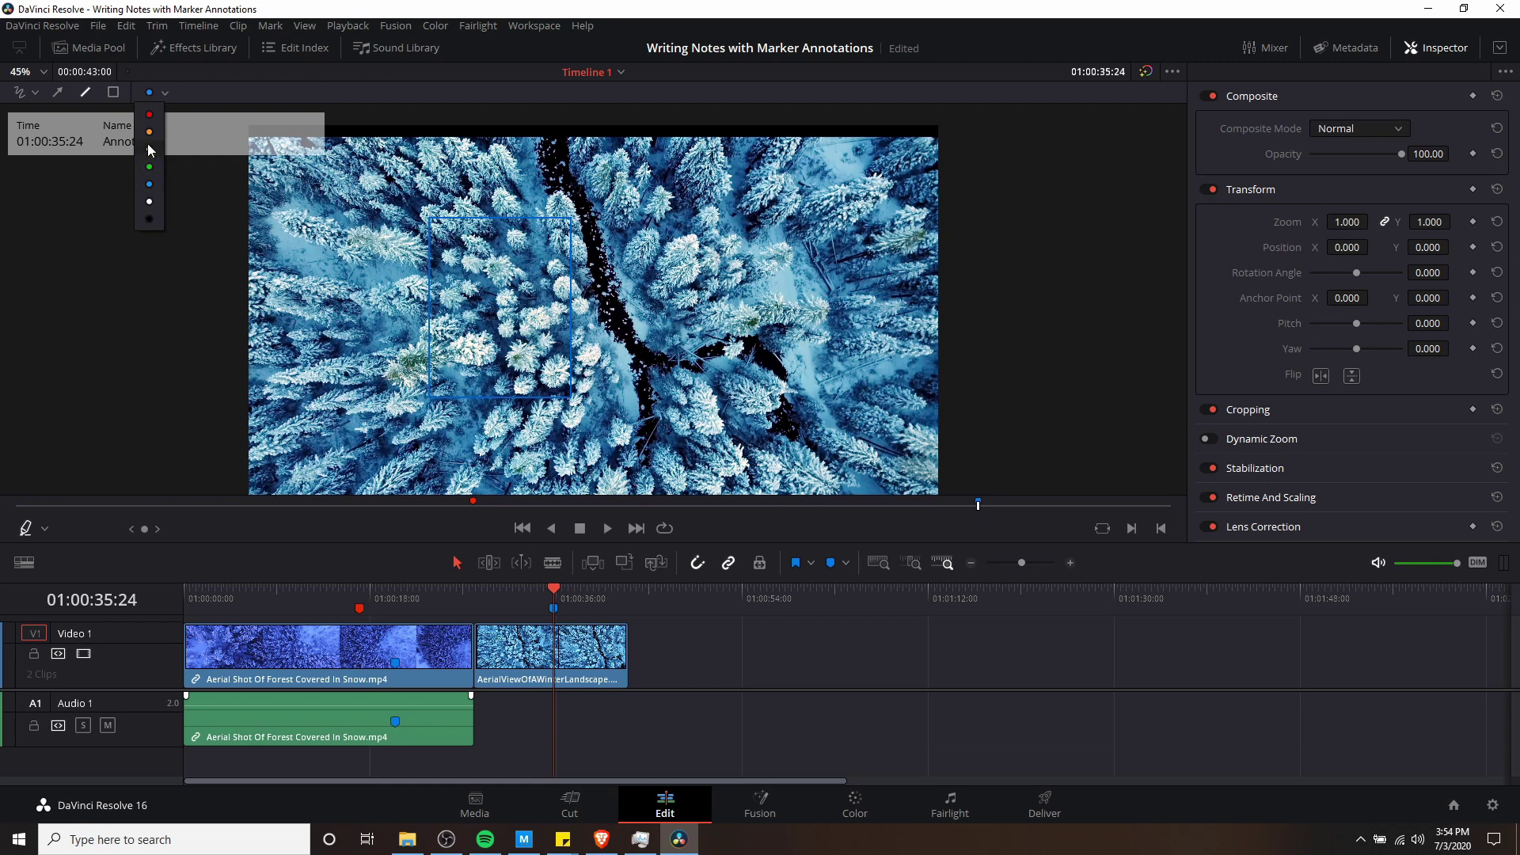
left_click(149, 132)
left_click_drag(572, 190, 893, 422)
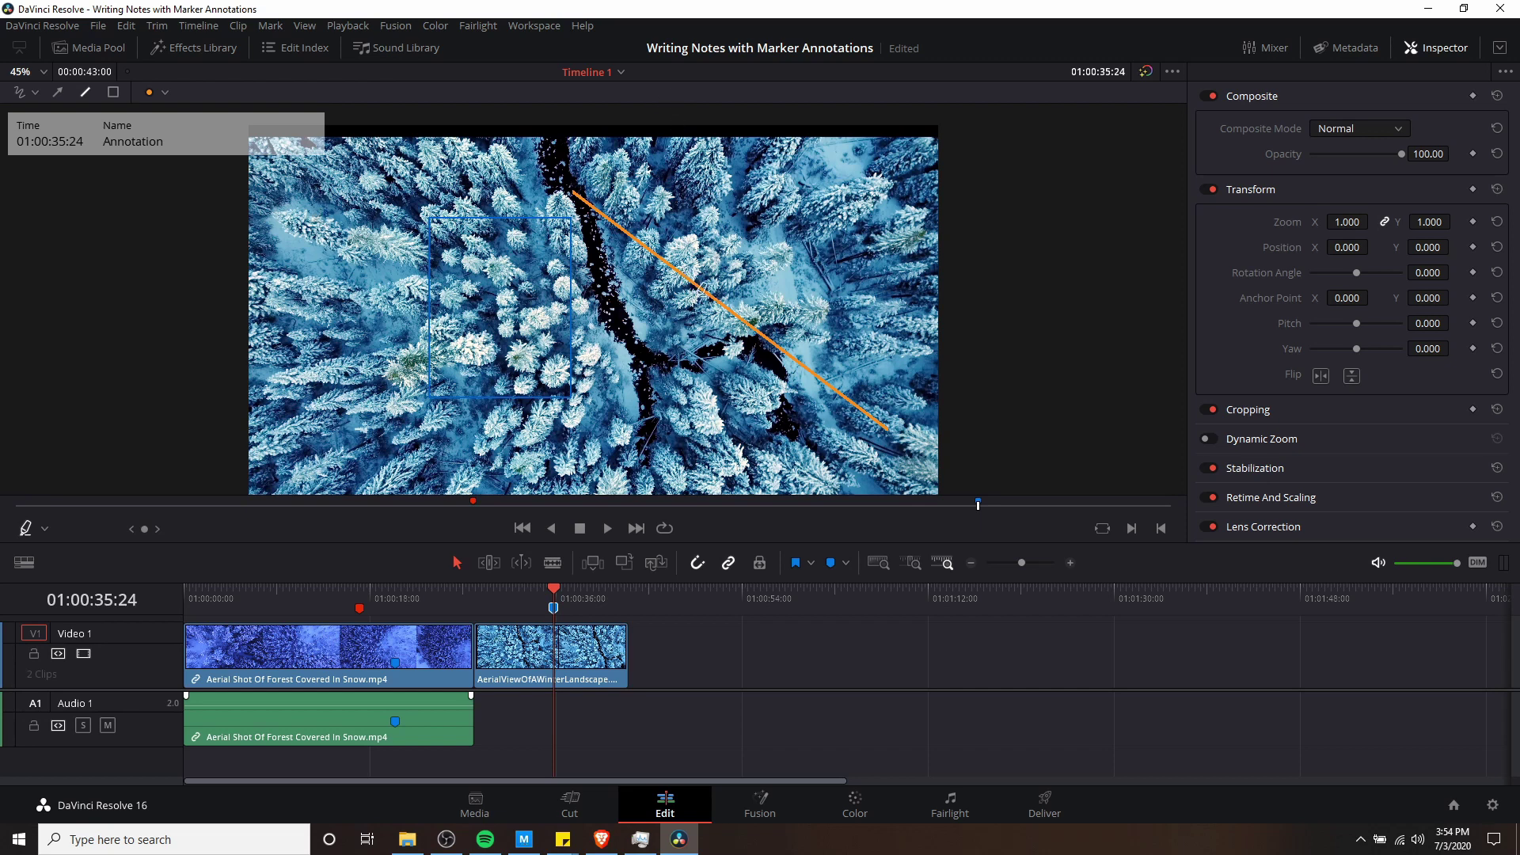
left_click(165, 94)
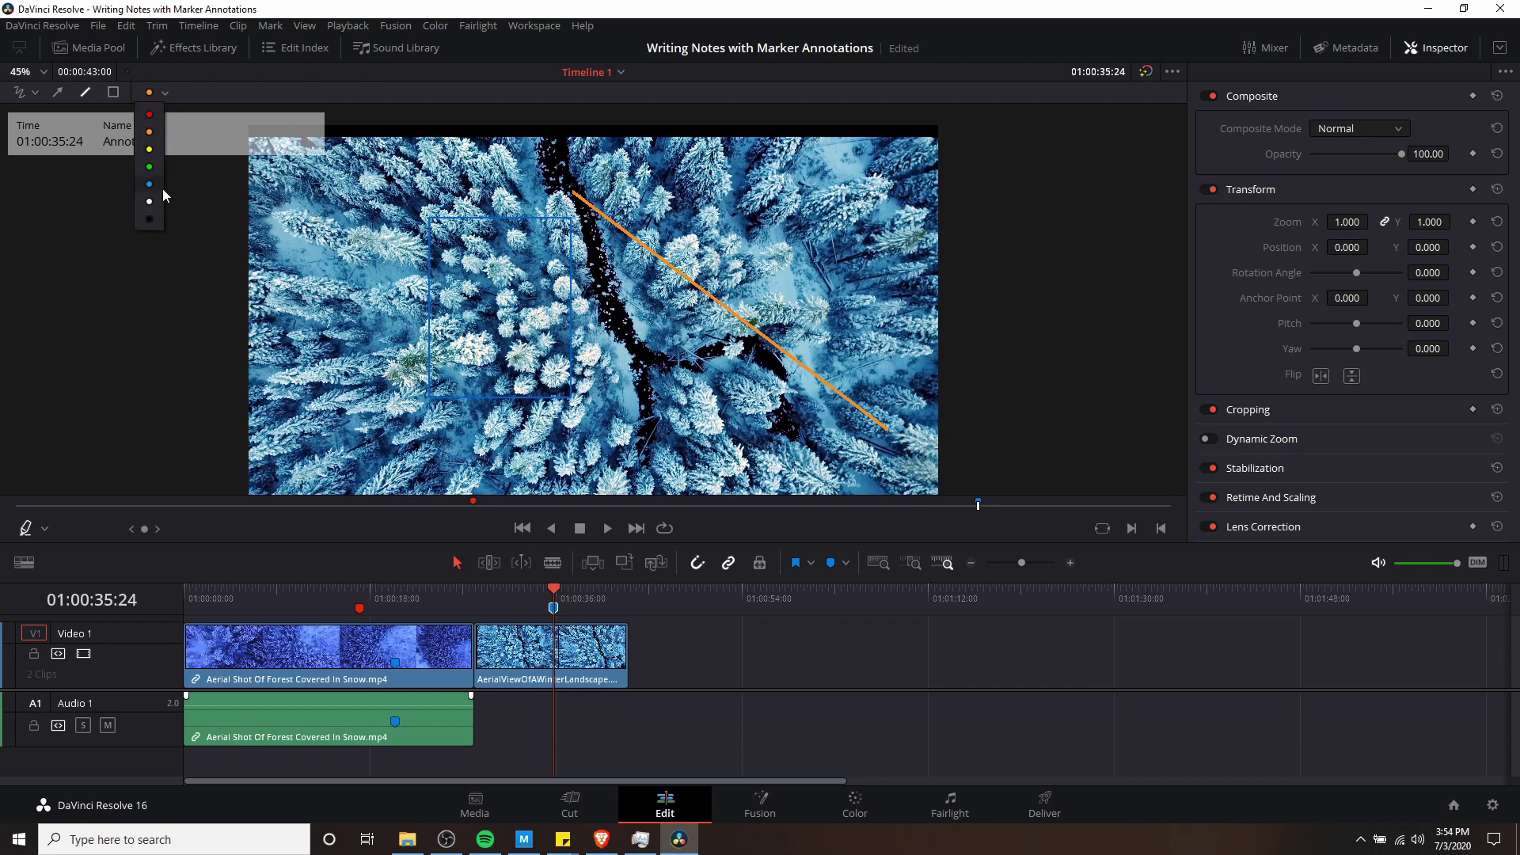
left_click(151, 166)
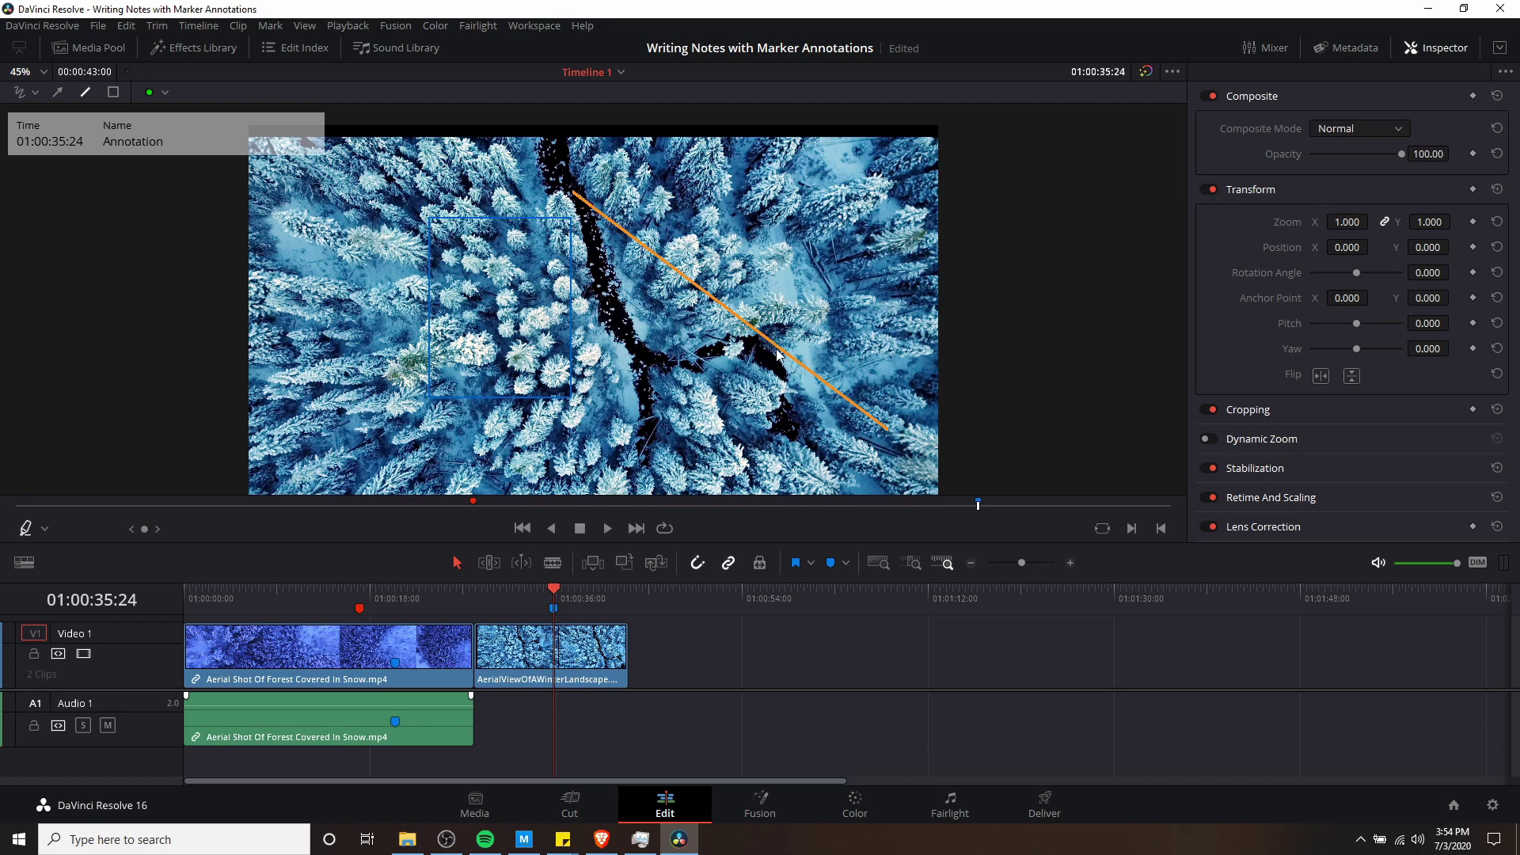
left_click(163, 94)
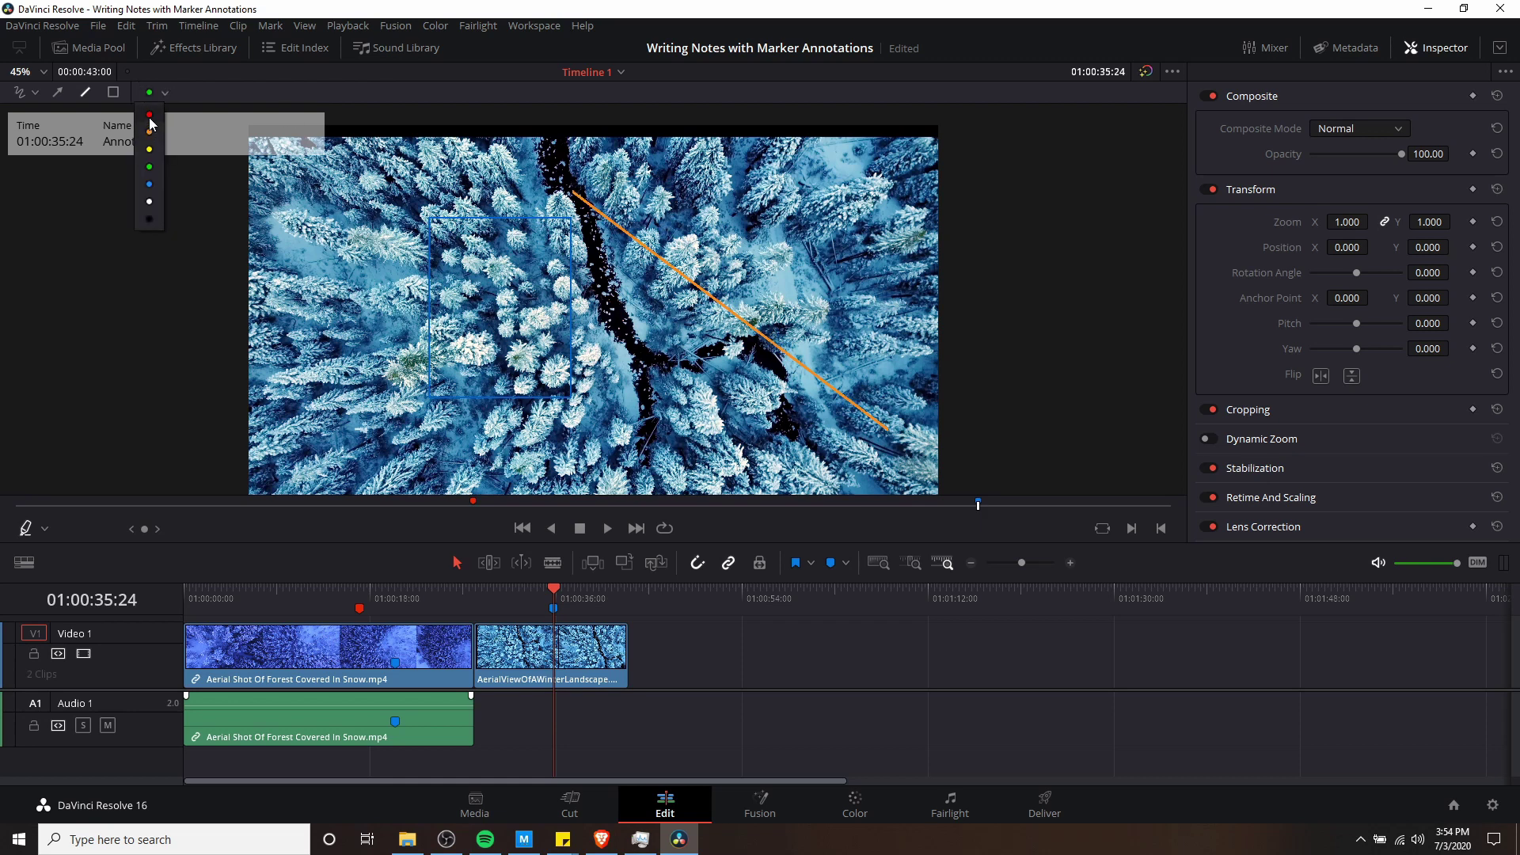
left_click(149, 116)
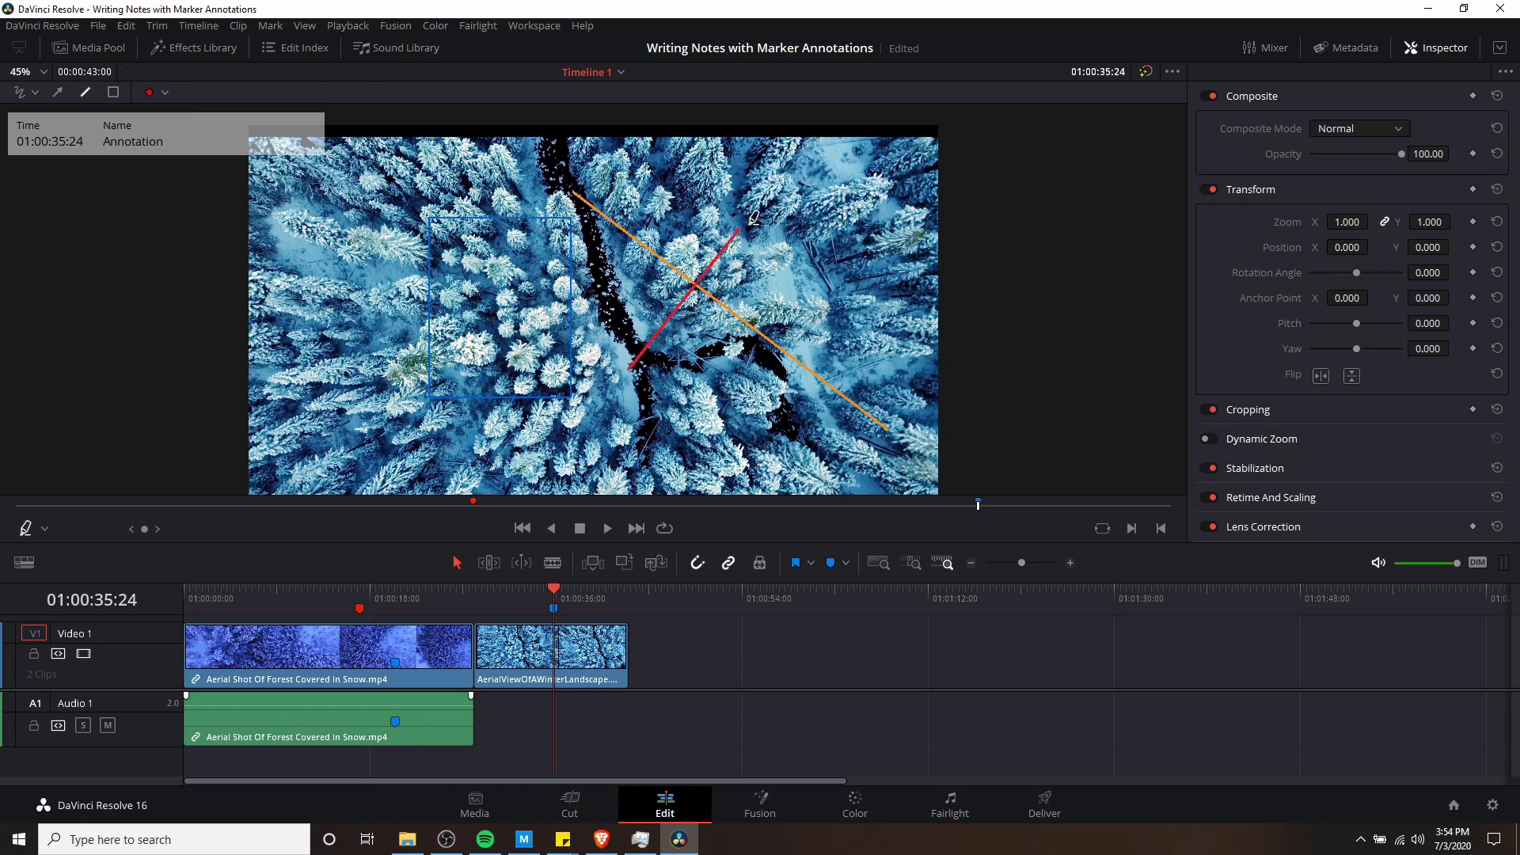